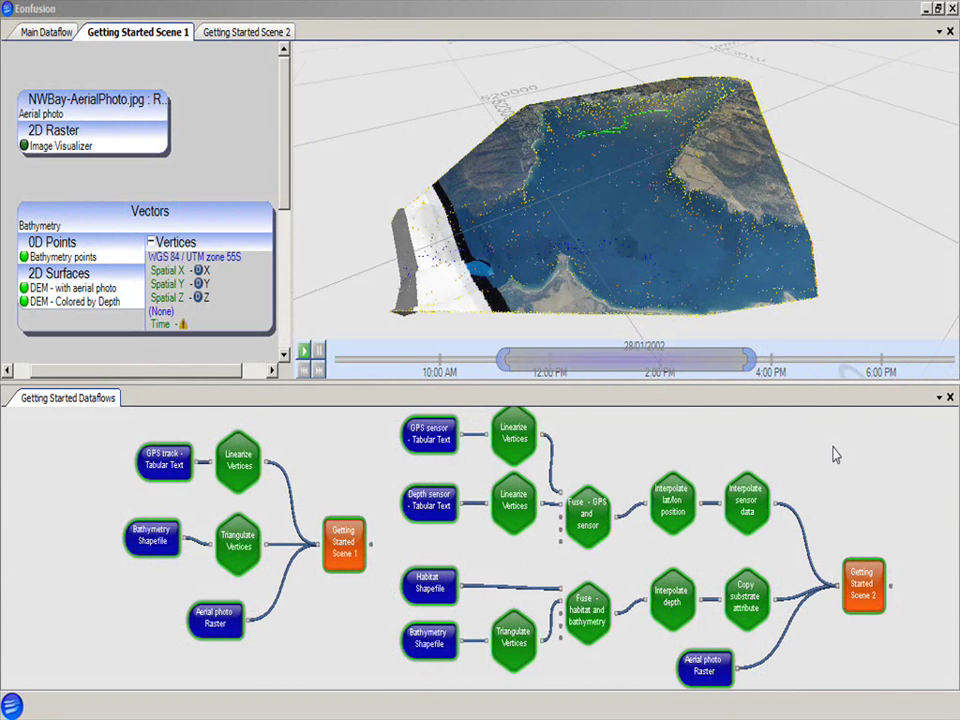
- Inspect the Getting Started Dataflows graph, then glance at the Scene 2 and Main Dataflow views
click(836, 455)
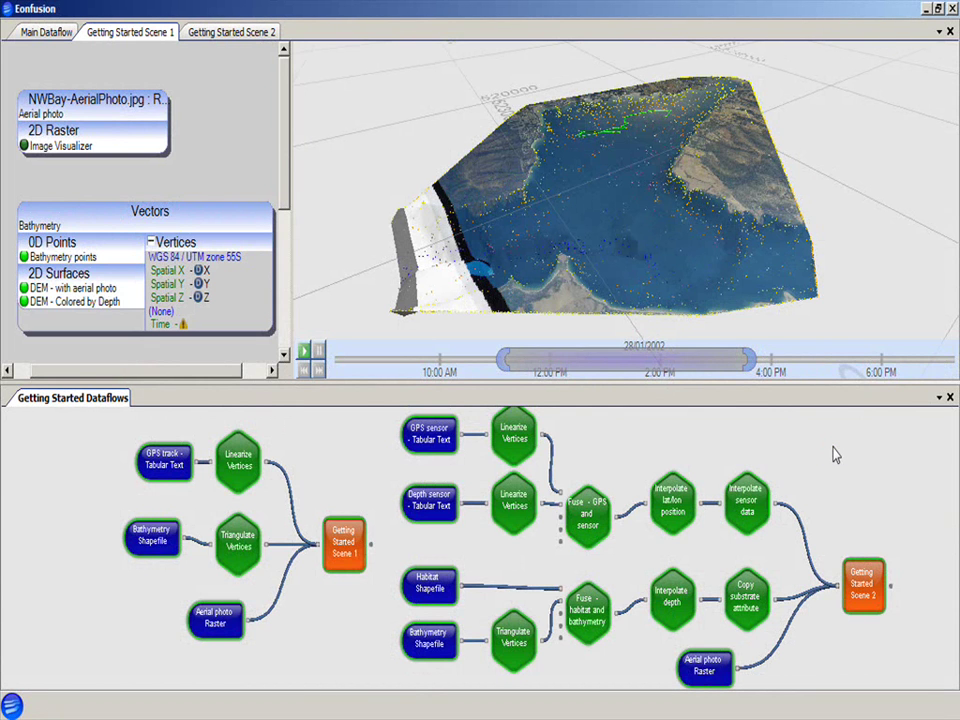
right_click(836, 455)
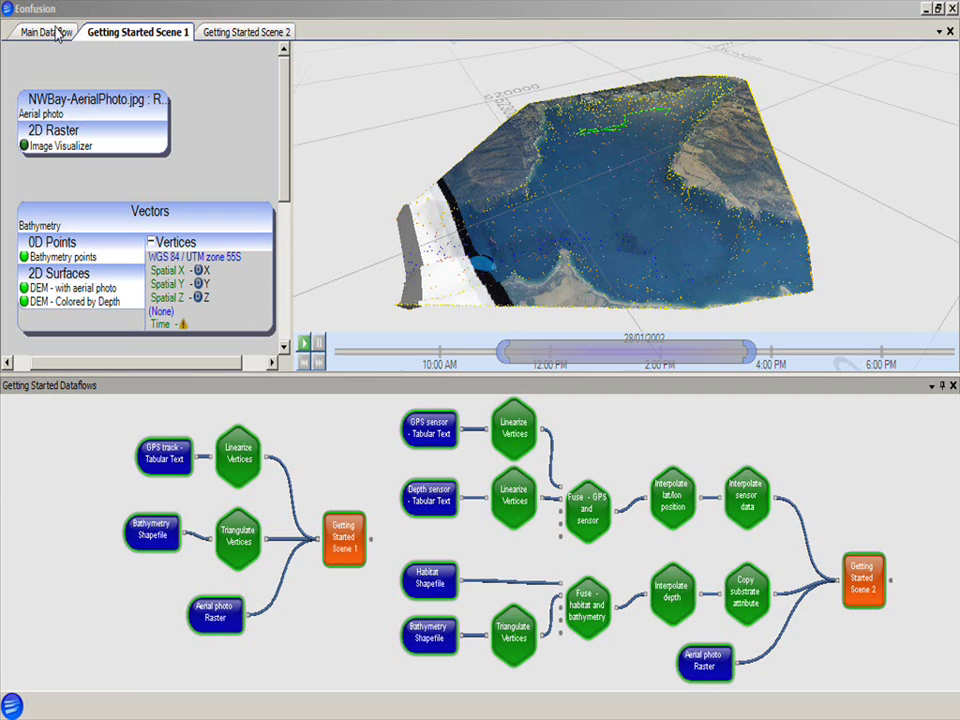
click(246, 31)
click(54, 33)
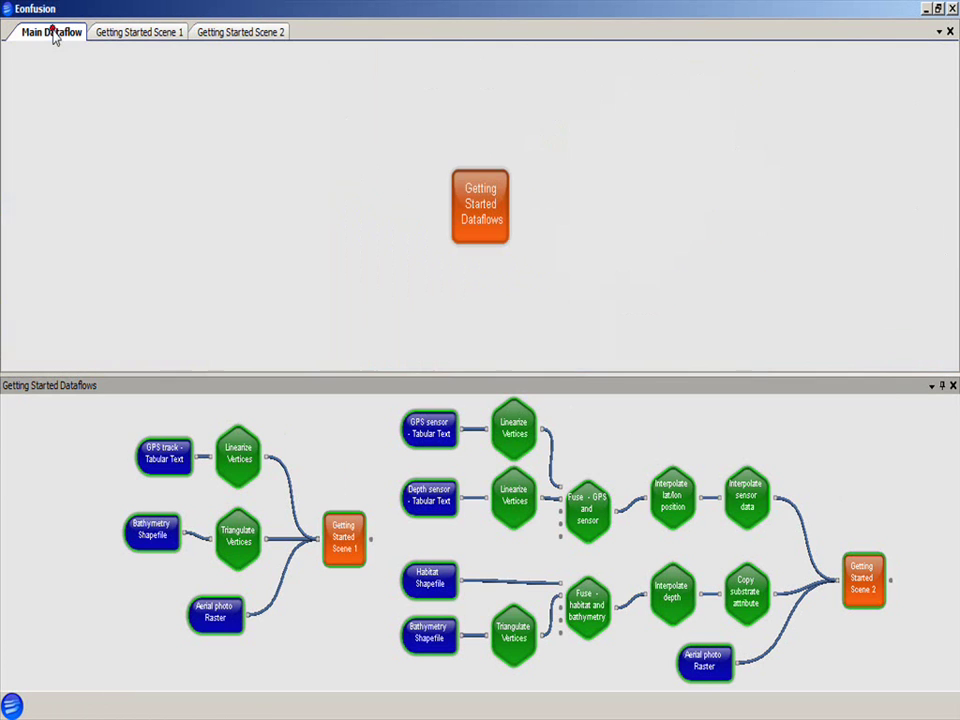
click(127, 40)
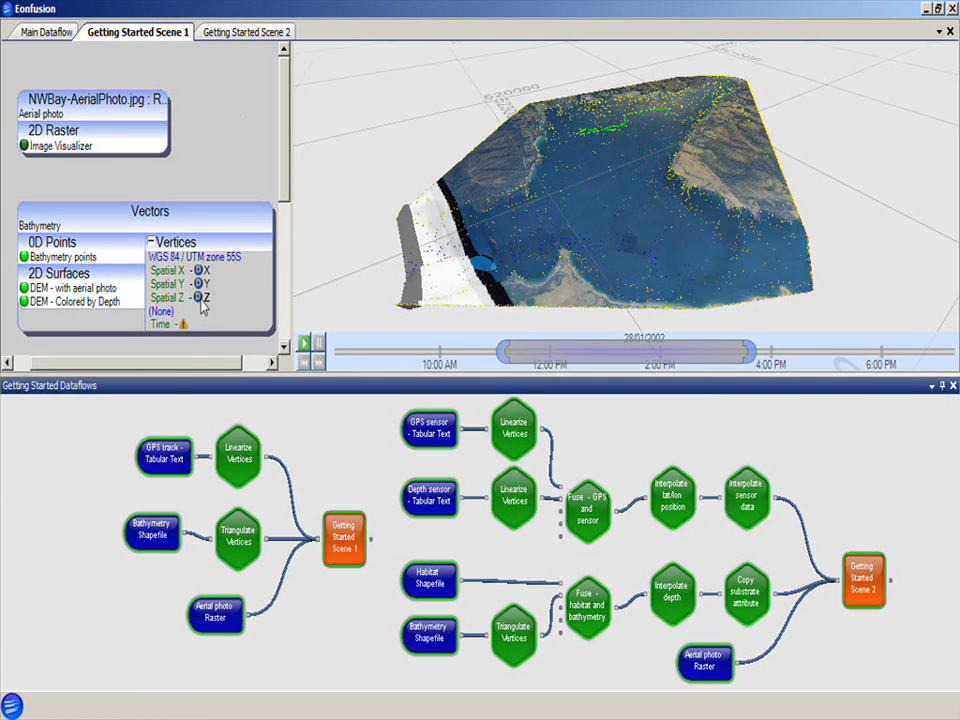
- Make the dataflow panel a Tabbed Document, then turn it into a Floating window placed over the scene
right_click(155, 394)
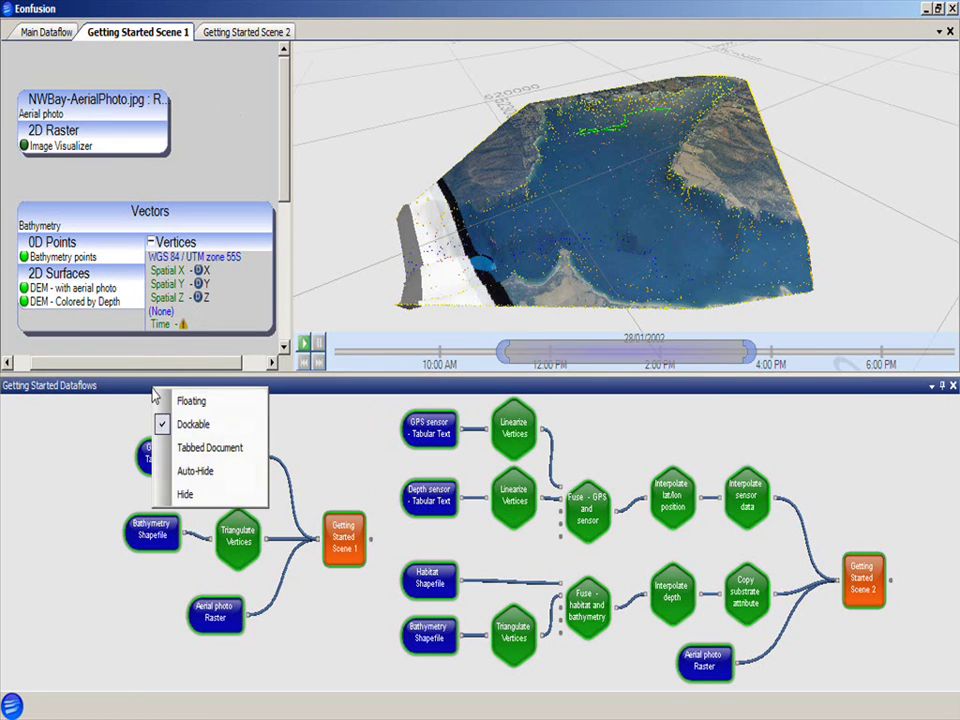
click(208, 448)
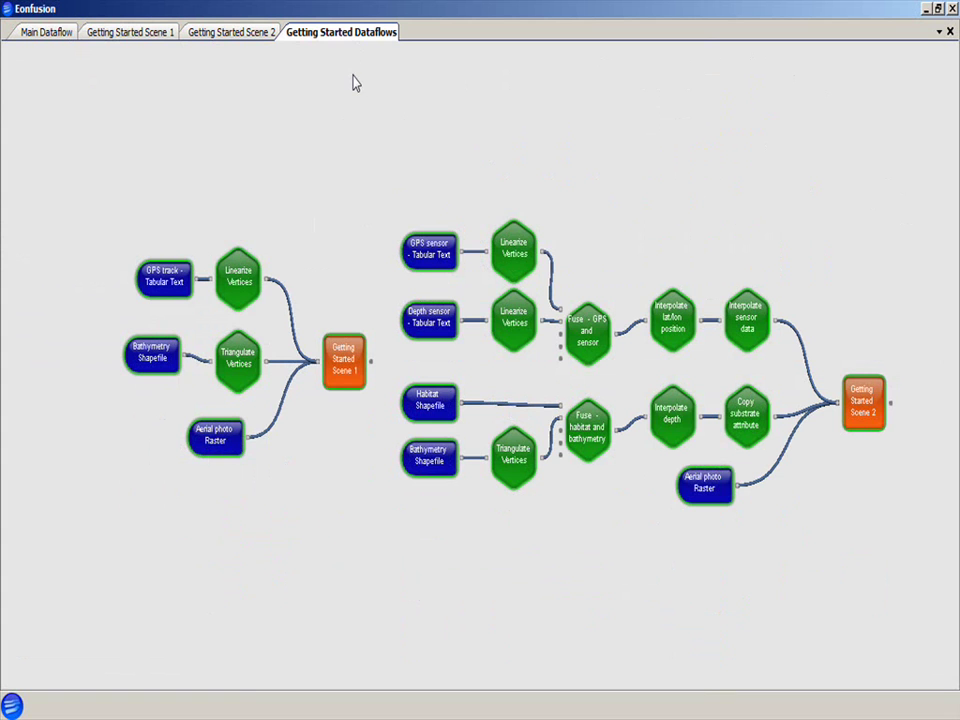
right_click(342, 31)
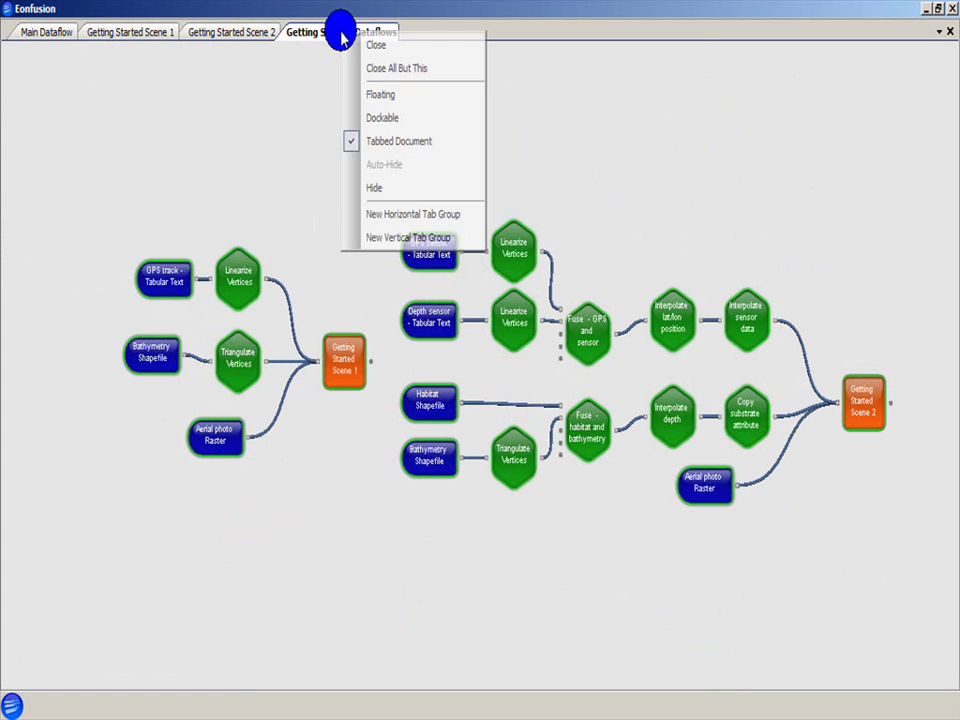
click(388, 100)
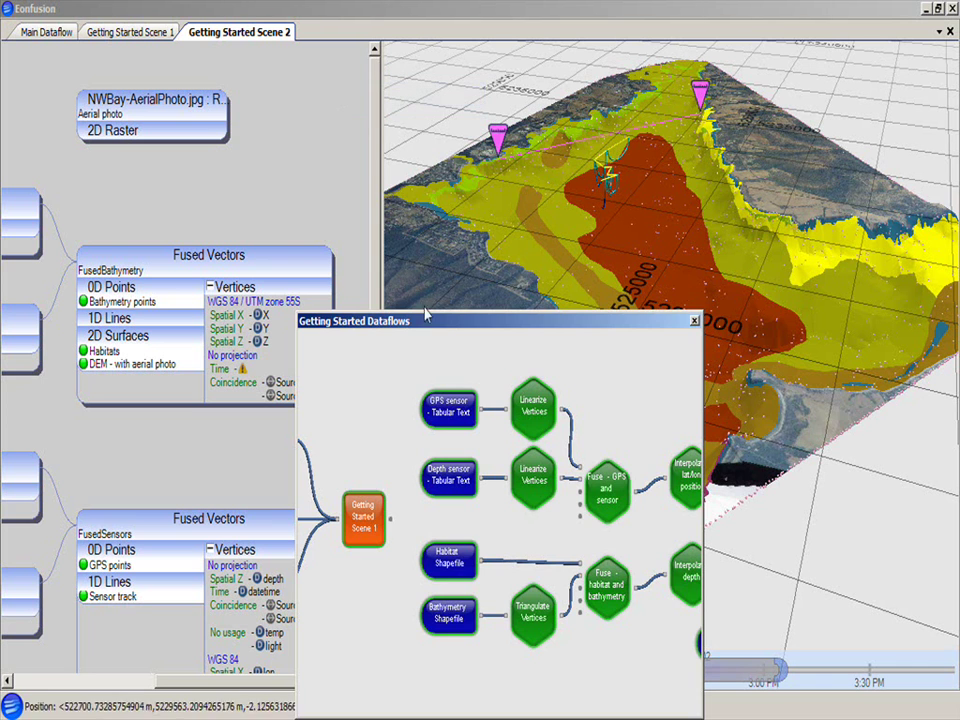
drag(441, 328, 590, 152)
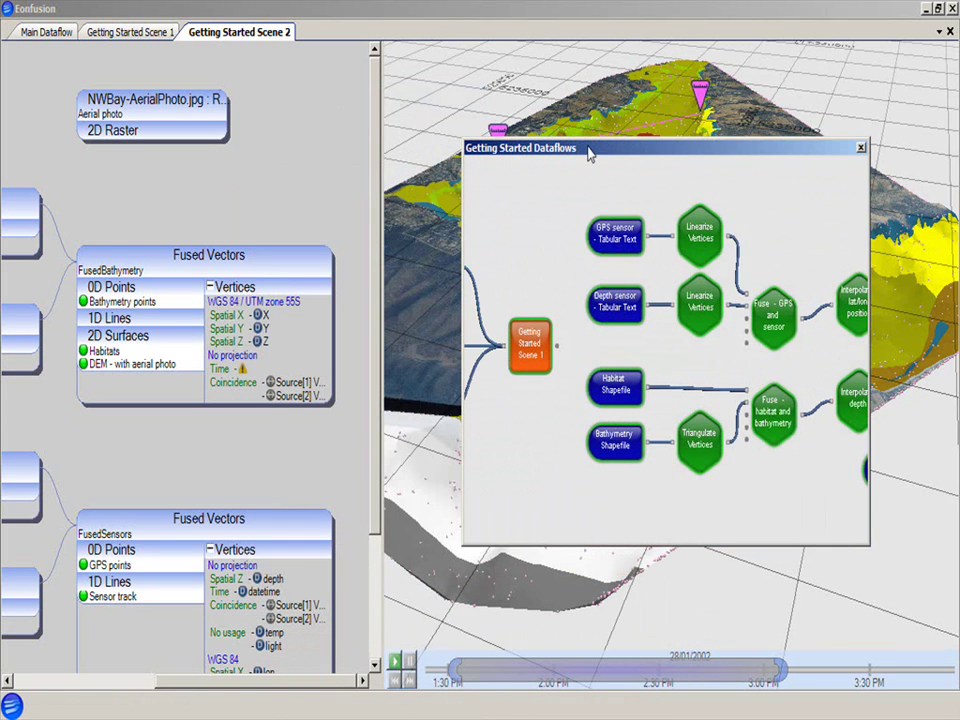
- Make the floating dataflows window Dockable, dock it below the scene, then set it back to Tabbed Document
right_click(633, 151)
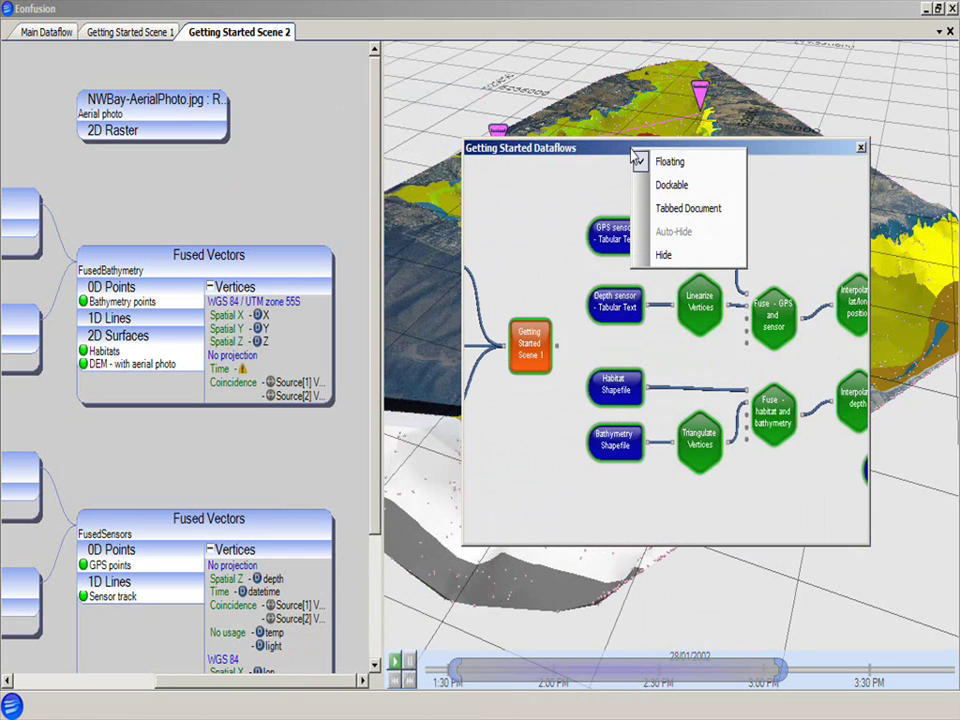
click(686, 193)
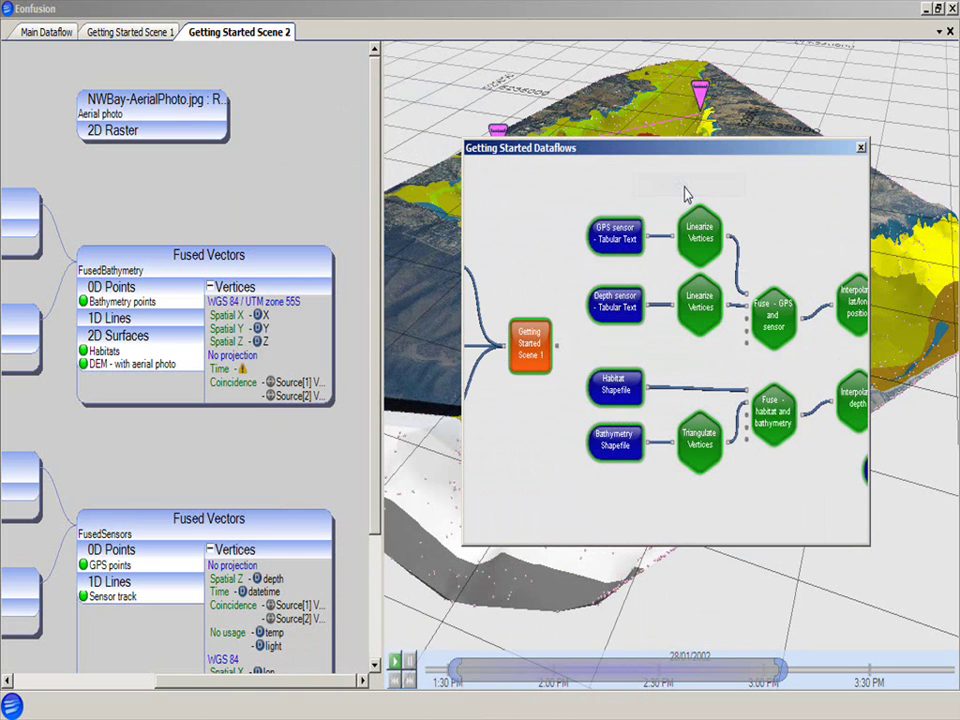
drag(669, 148, 479, 390)
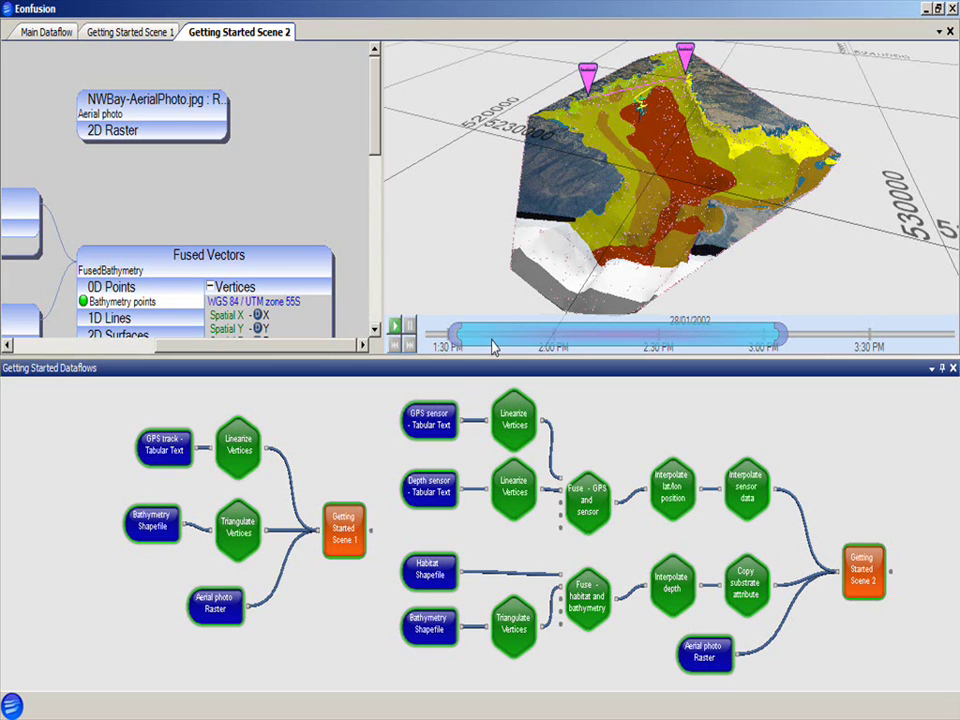
right_click(451, 370)
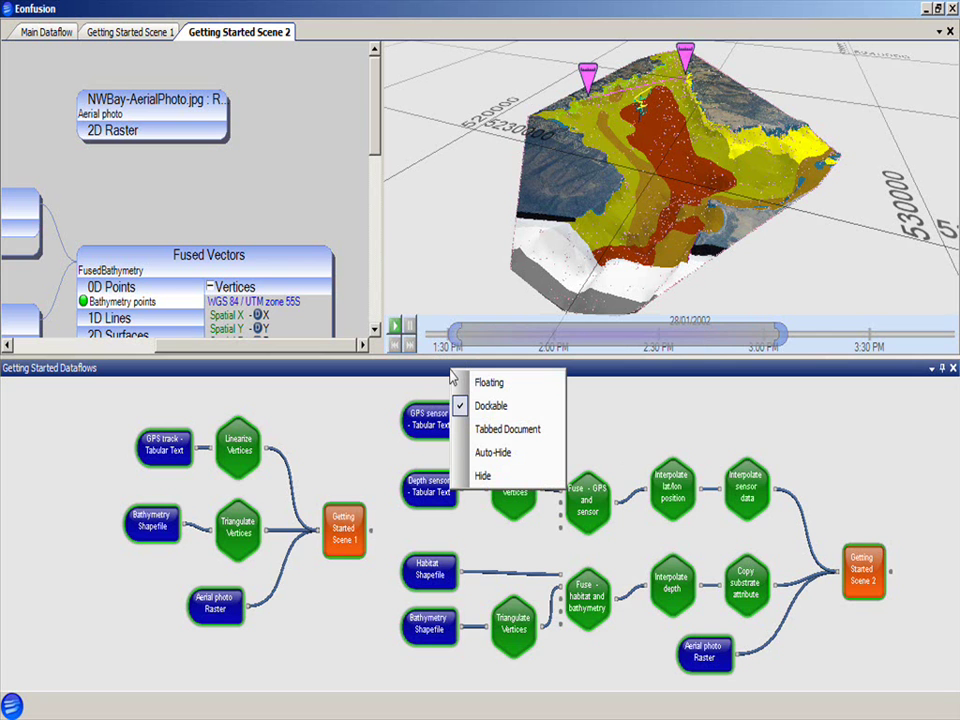
click(491, 430)
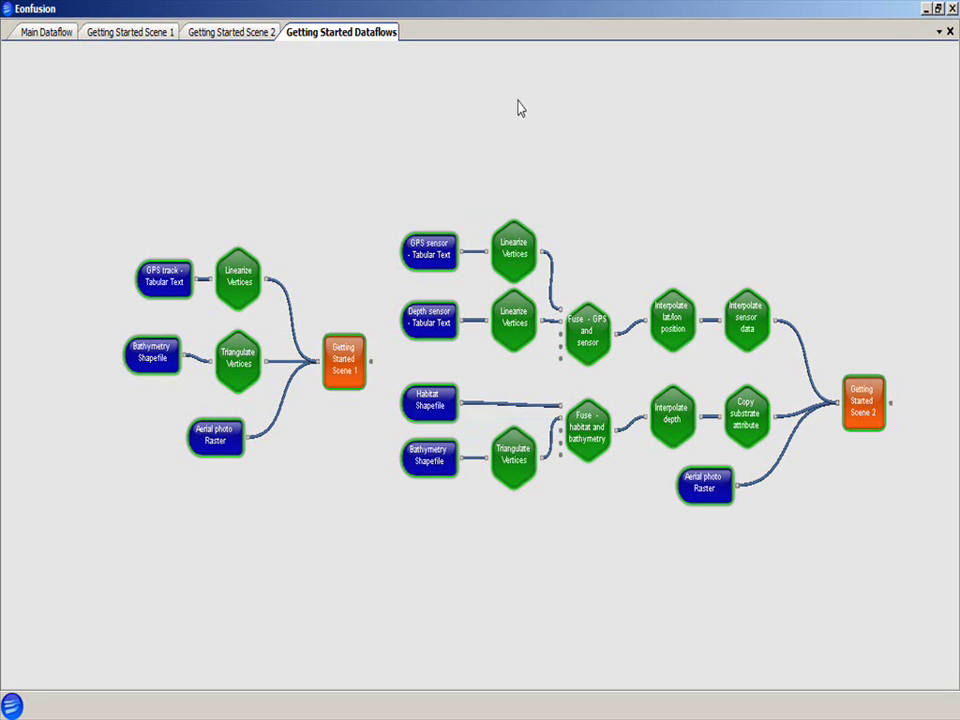
right_click(575, 121)
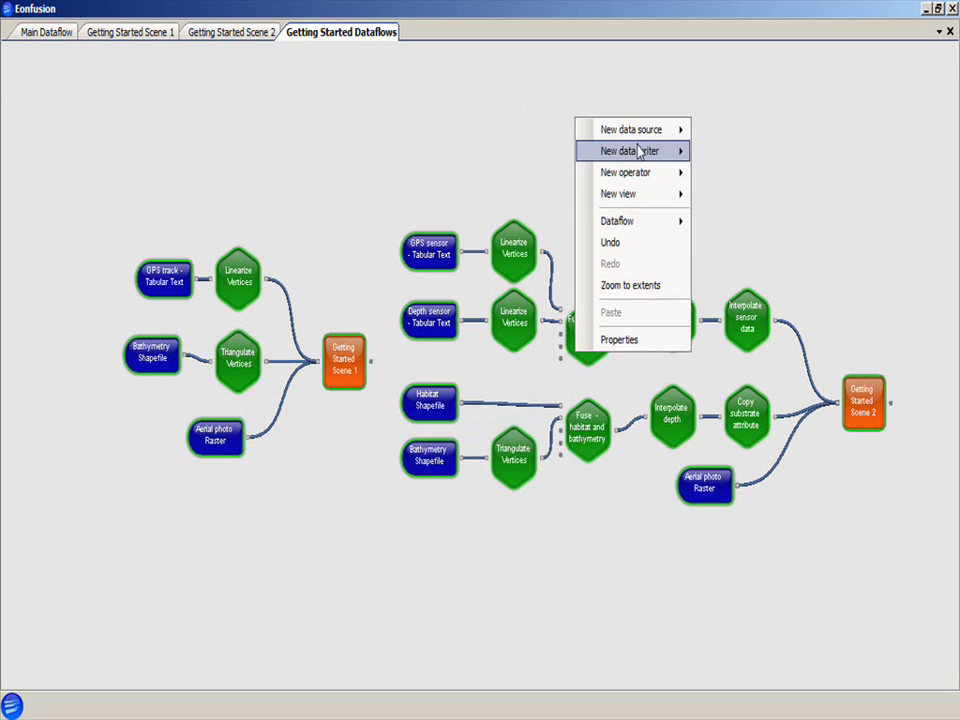
click(749, 164)
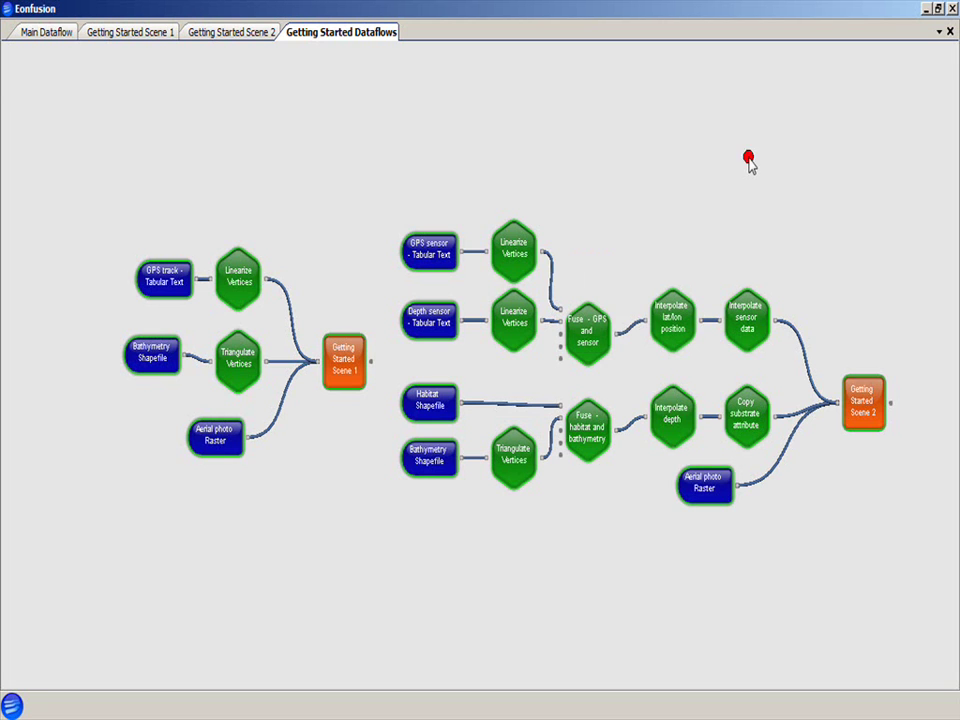
right_click(518, 255)
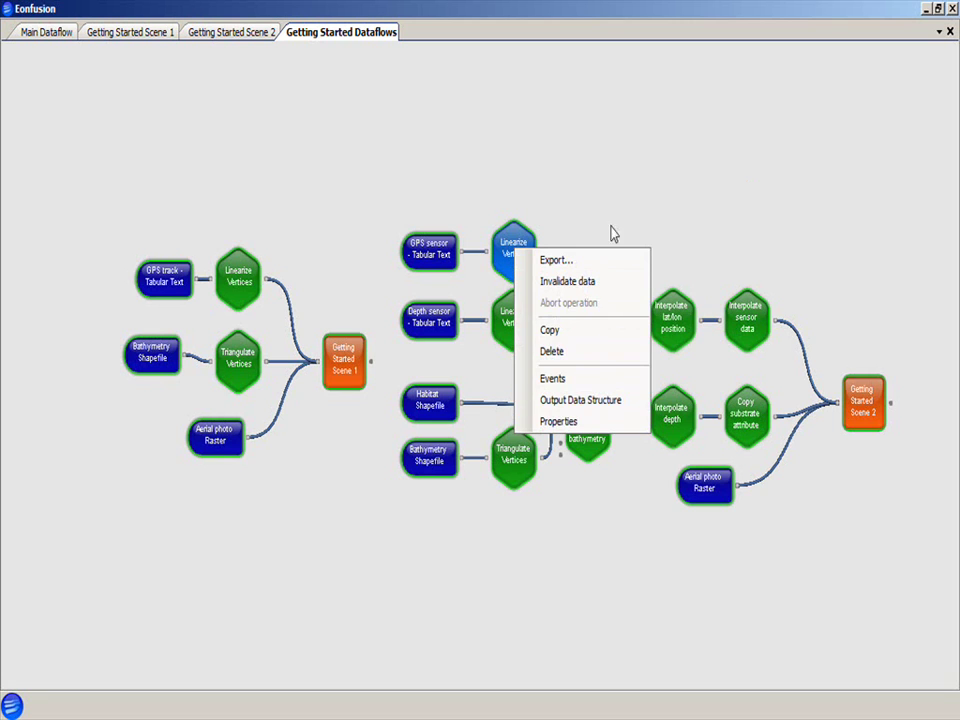
click(659, 170)
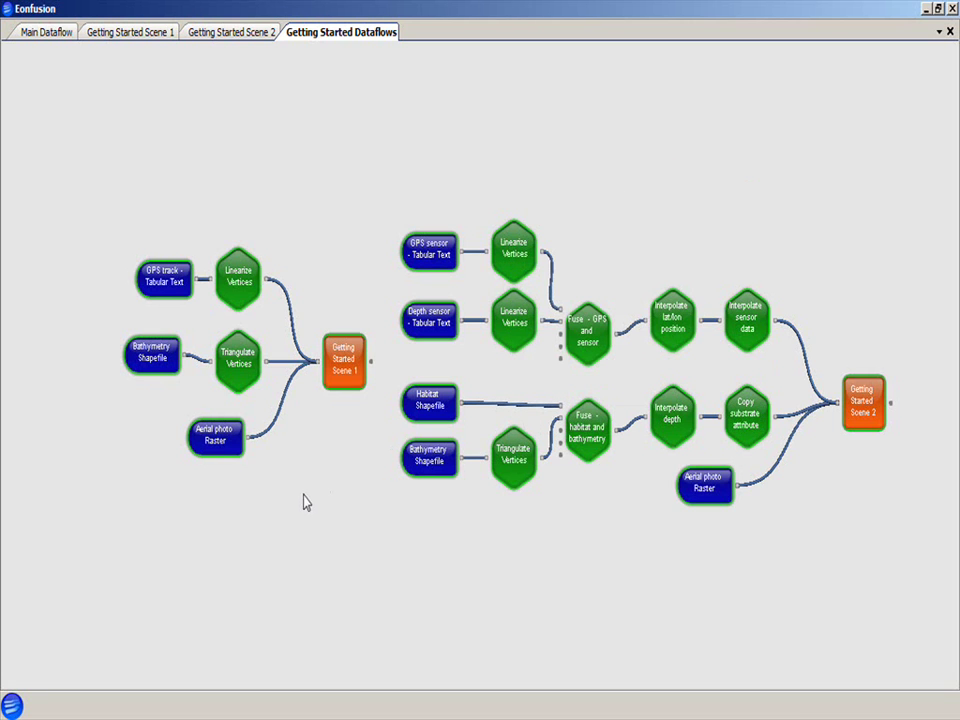
click(12, 705)
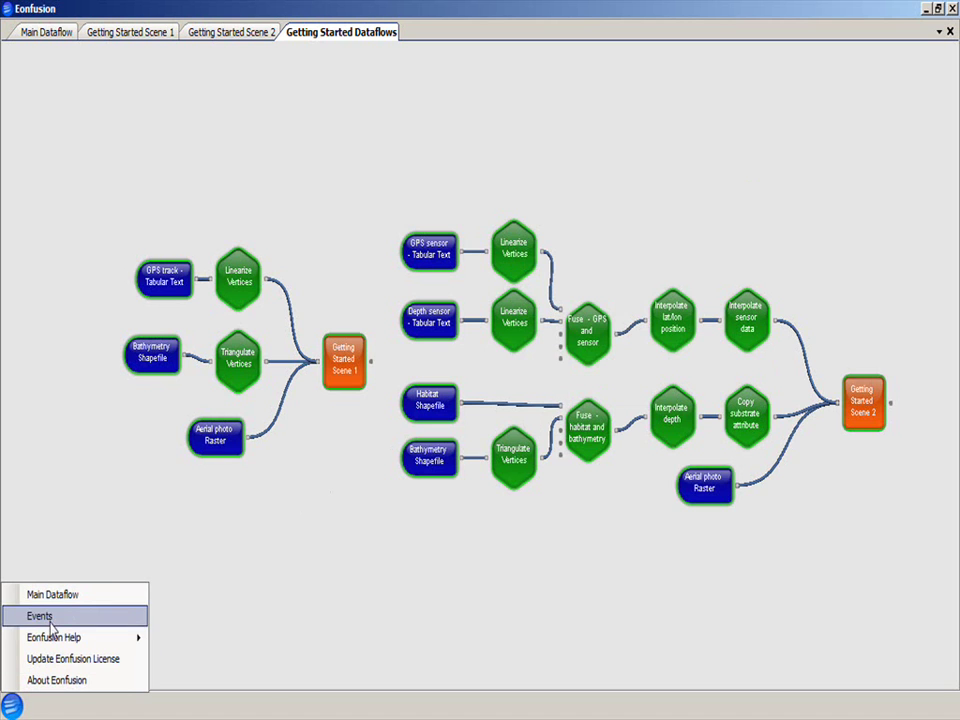
click(249, 515)
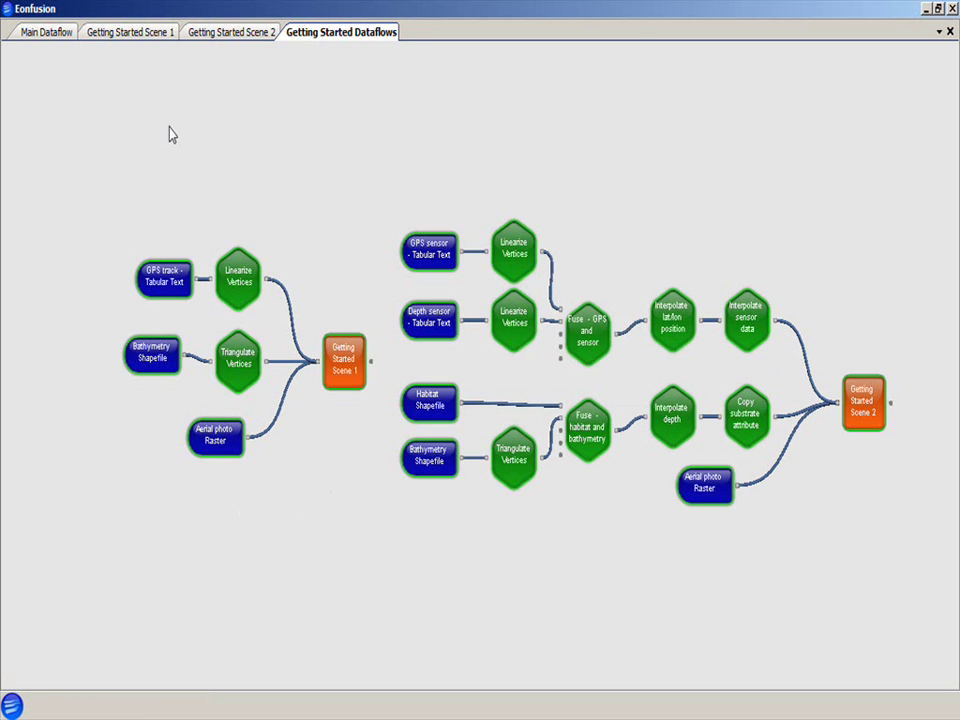
- Show Getting Started Scene 1 and zoom out and back in on the 3-D bay
click(136, 35)
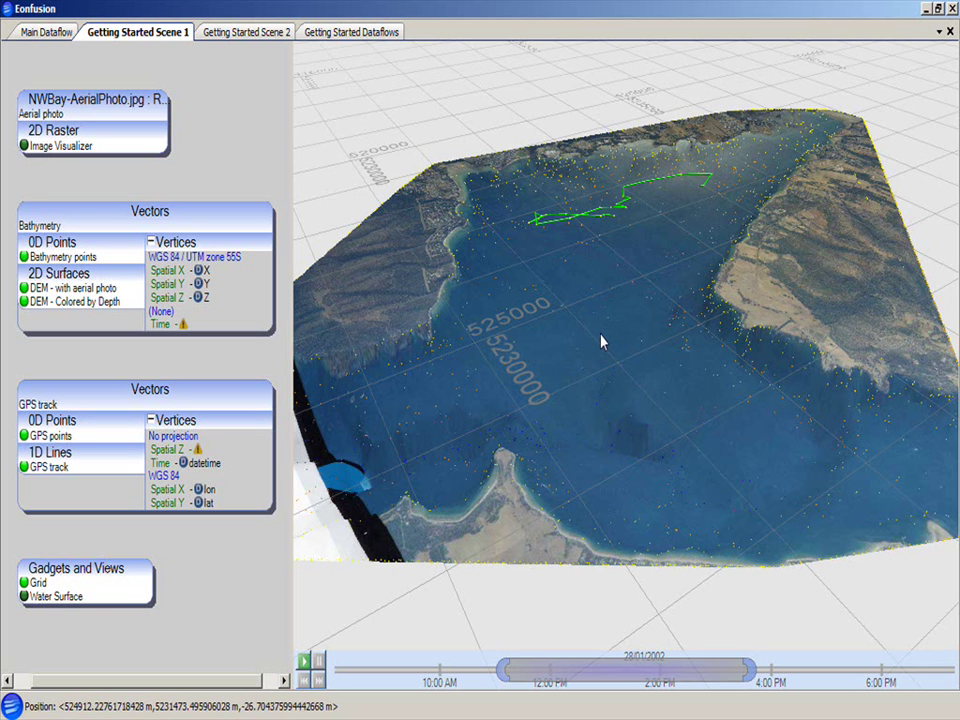
scroll(600, 342, down, 5)
scroll(600, 342, down, 5)
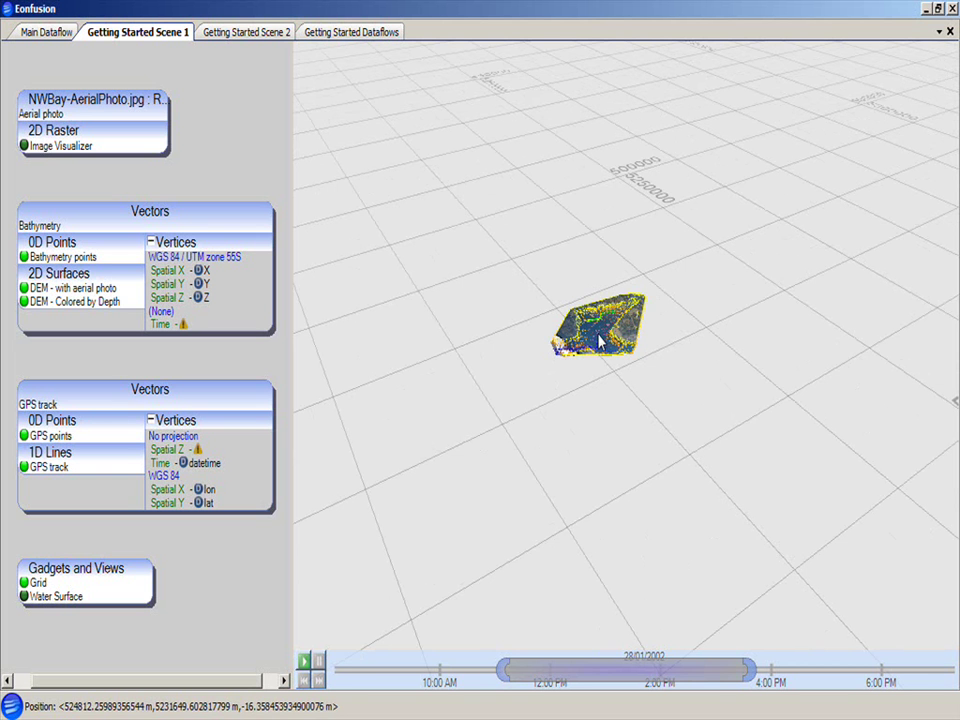
scroll(600, 342, up, 3)
scroll(600, 342, up, 5)
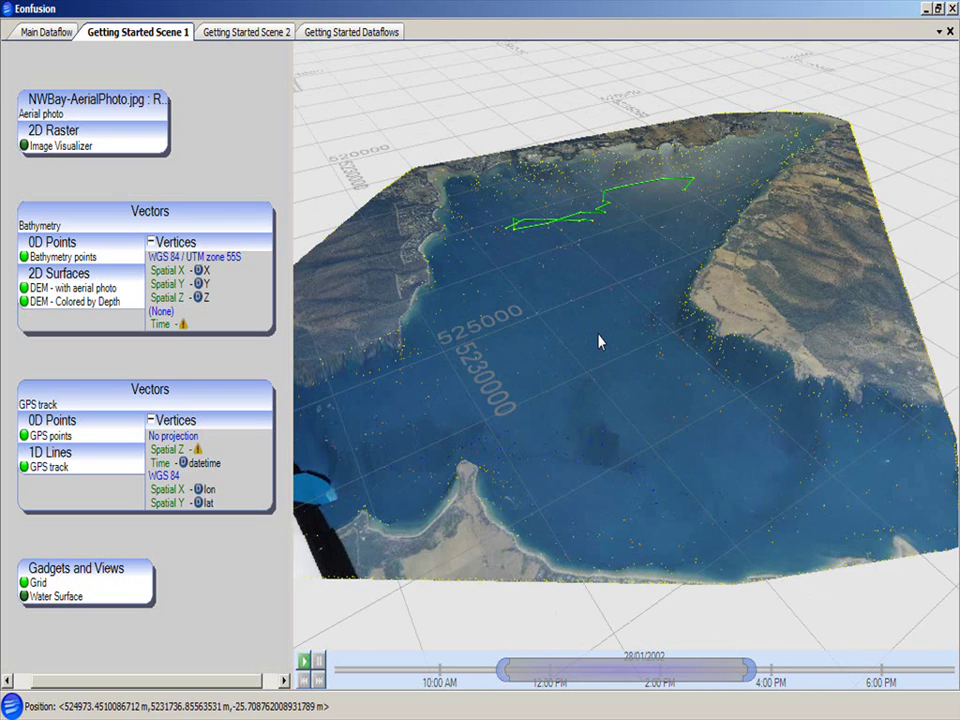
scroll(602, 342, down, 5)
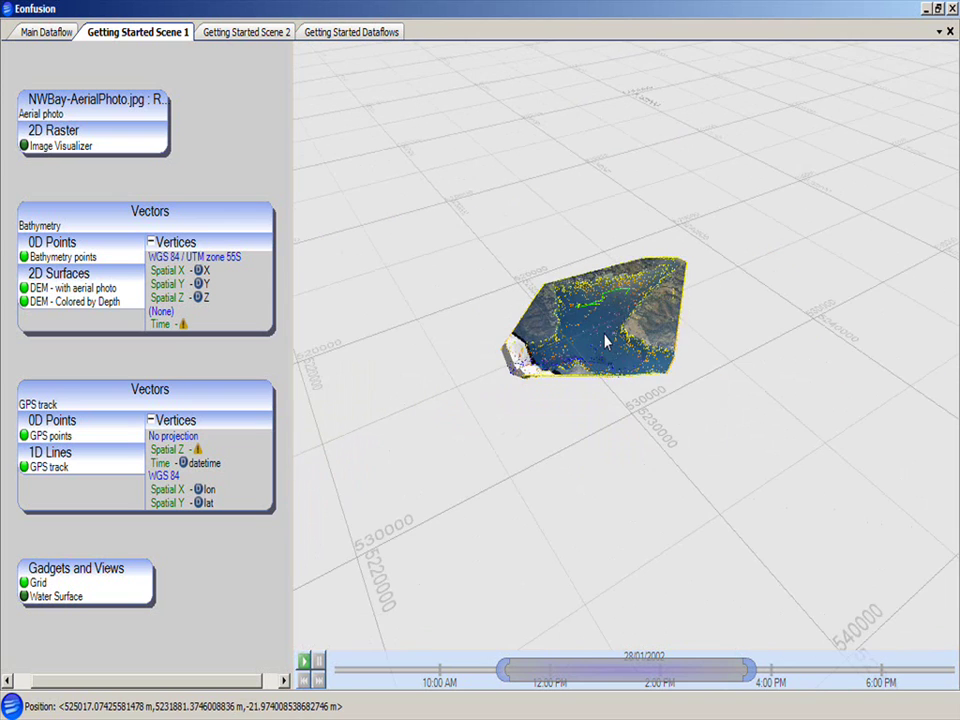
scroll(604, 342, up, 6)
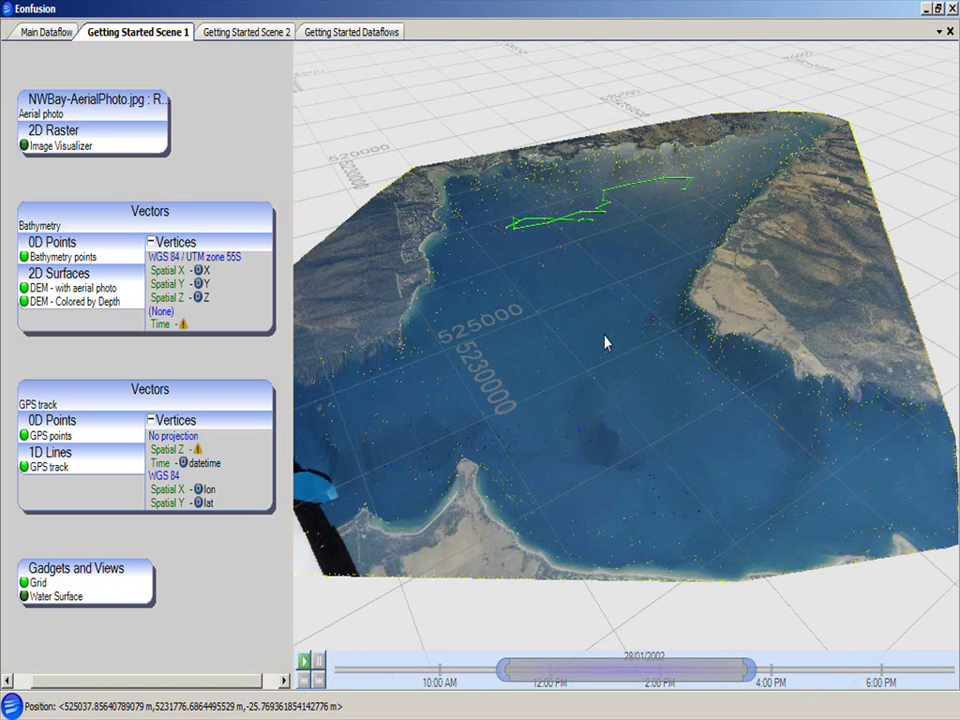
- Orbit and tilt the bay model toward a top-down view
middle_drag(589, 343, 621, 349)
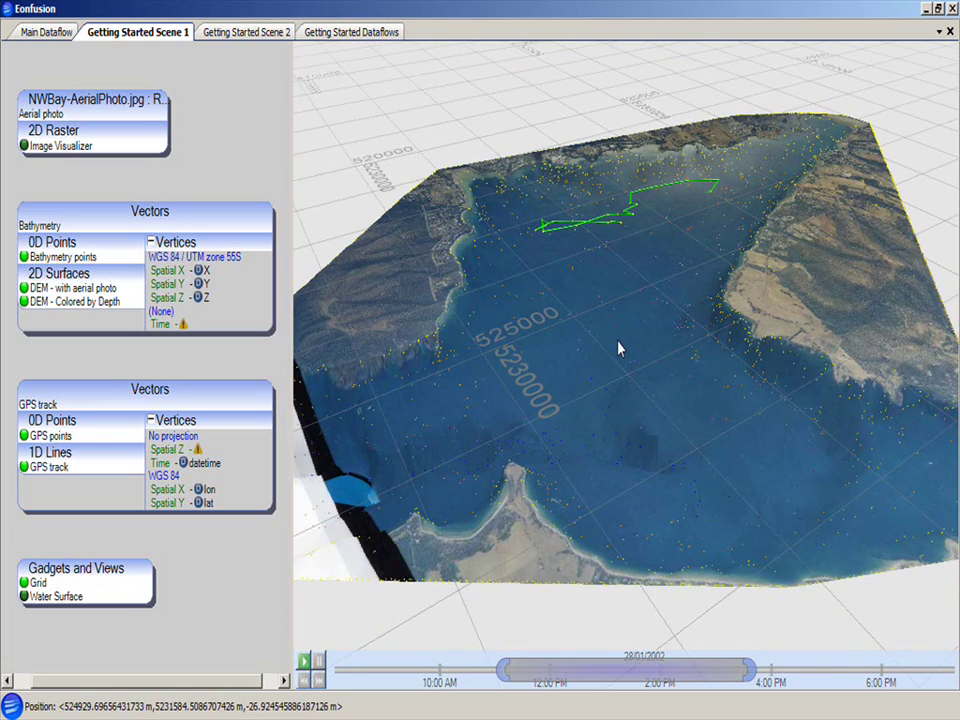
middle_drag(619, 347, 641, 383)
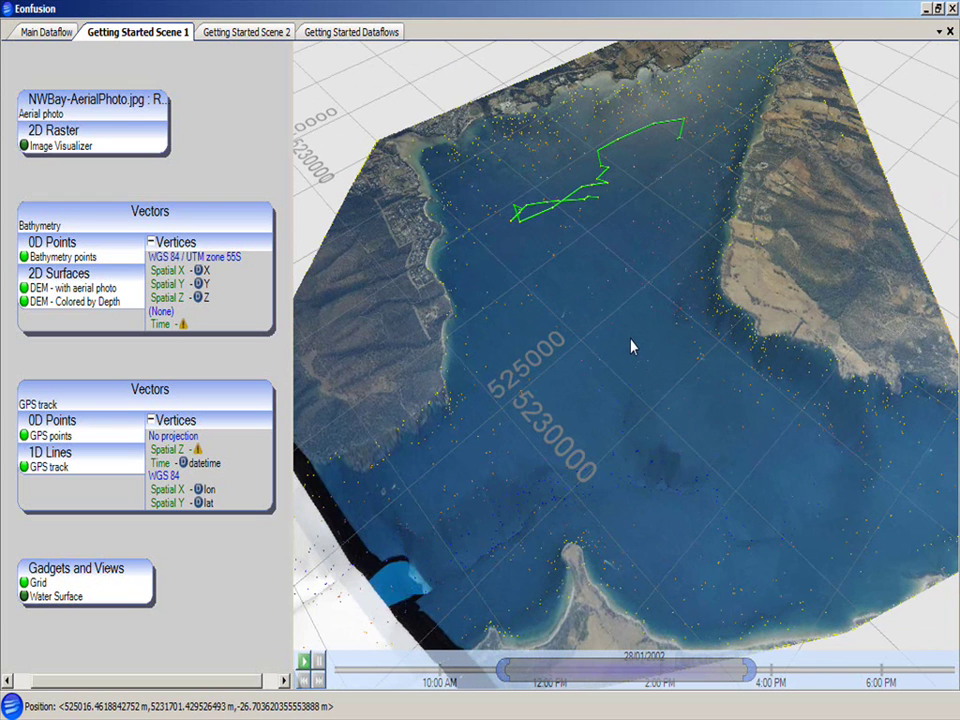
mouse_move(631, 346)
middle_down()
mouse_move(594, 315)
mouse_move(587, 378)
mouse_move(647, 381)
mouse_move(657, 351)
mouse_move(669, 351)
mouse_move(628, 347)
middle_up()
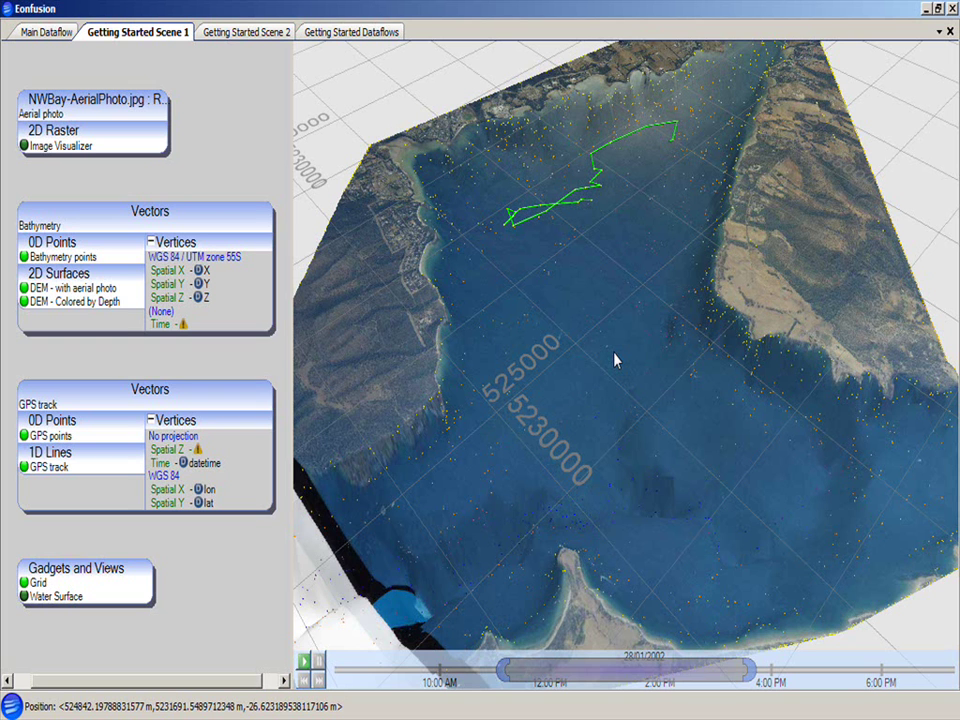
click(352, 34)
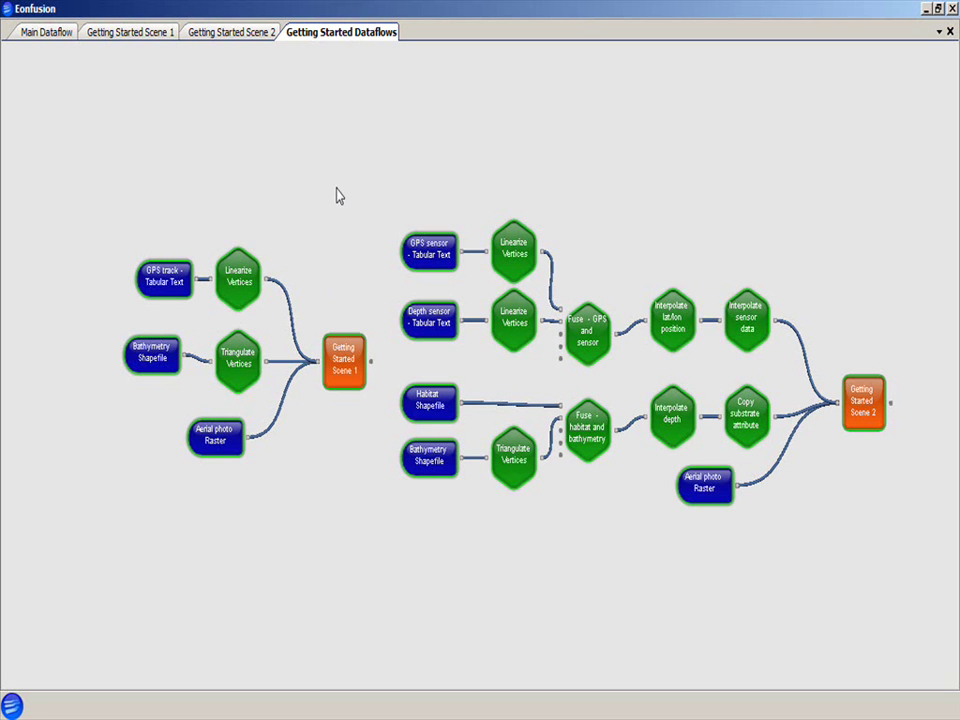
scroll(401, 364, down, 5)
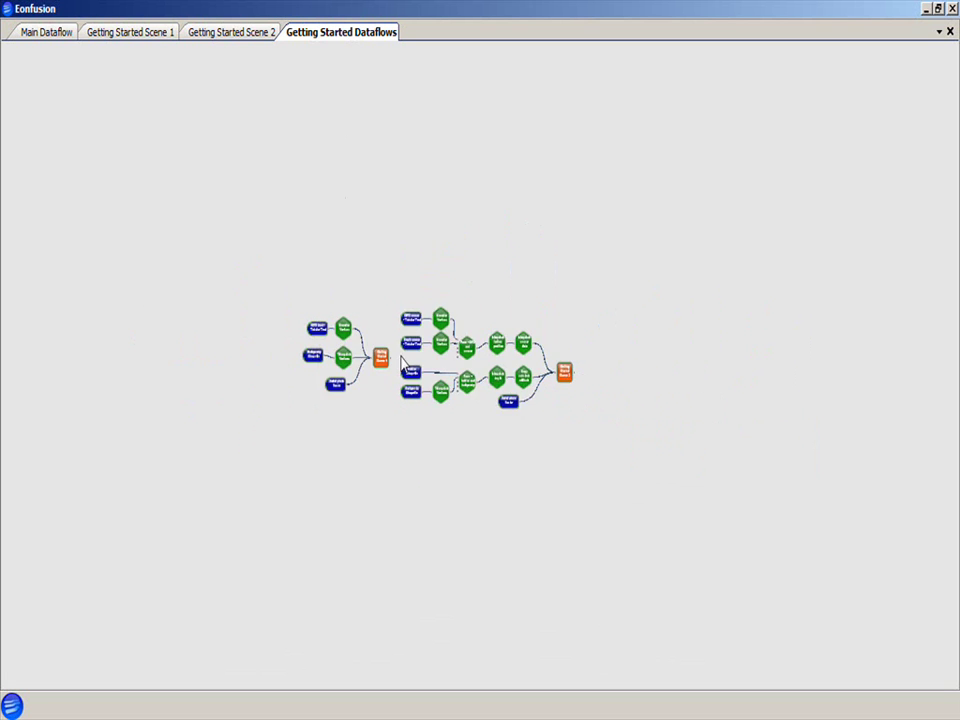
scroll(403, 365, up, 5)
scroll(403, 365, down, 5)
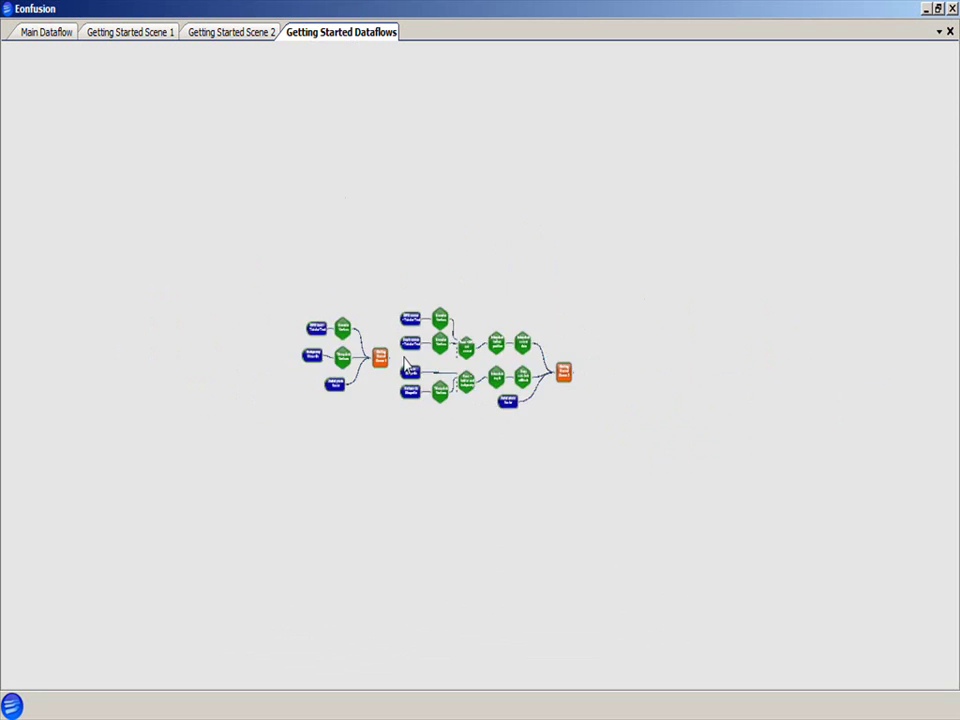
scroll(405, 365, up, 5)
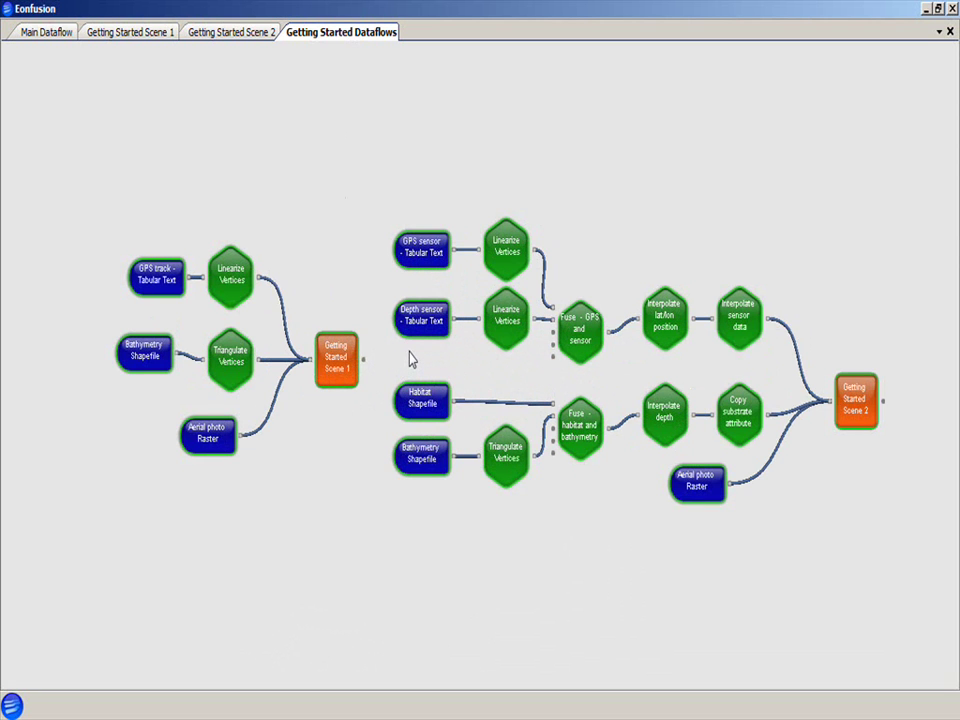
mouse_move(411, 358)
mouse_down()
mouse_move(403, 407)
mouse_move(506, 433)
mouse_move(560, 297)
mouse_move(420, 221)
mouse_move(343, 336)
mouse_move(444, 381)
mouse_move(404, 339)
mouse_up()
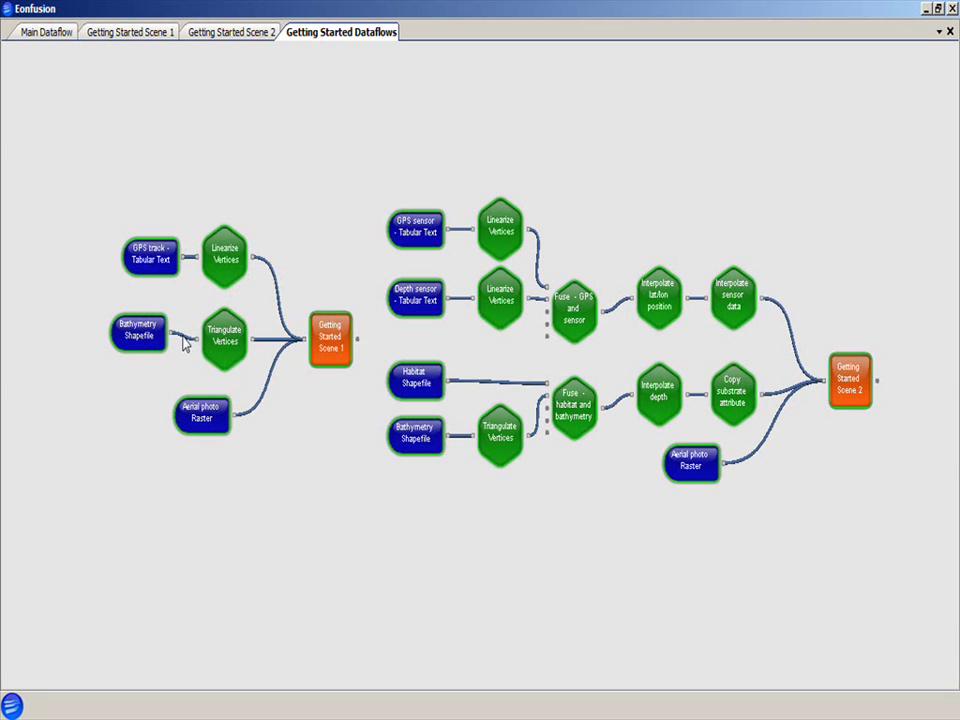
- Zoom in on the Scene 1 dataflow and select Linearize Vertices, then Triangulate Vertices, then deselect
scroll(189, 339, up, 3)
drag(195, 313, 279, 321)
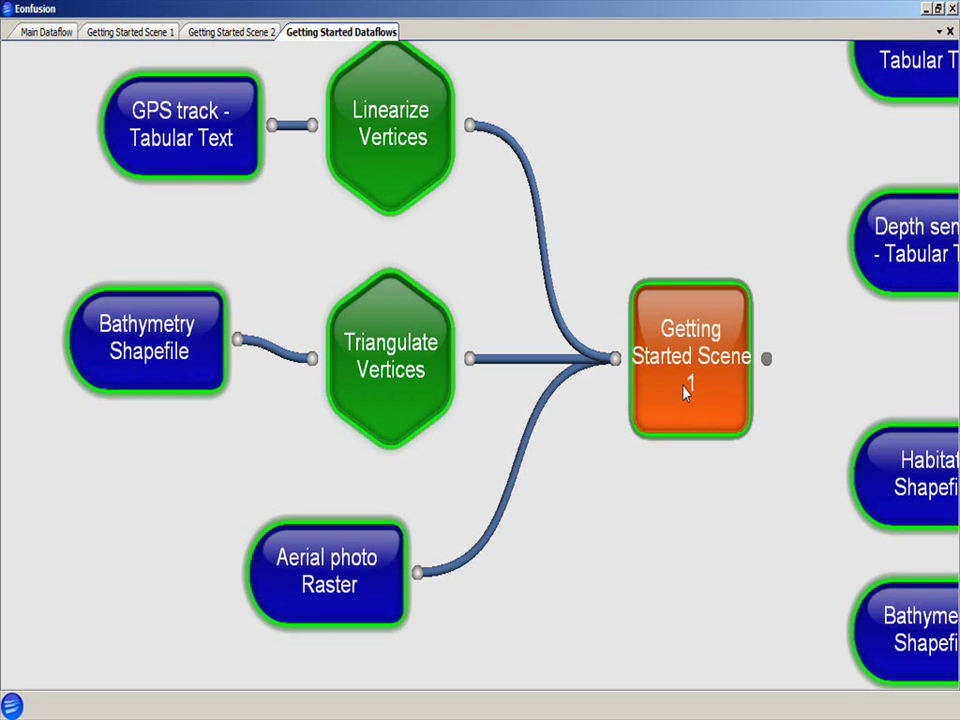
scroll(580, 516, down, 2)
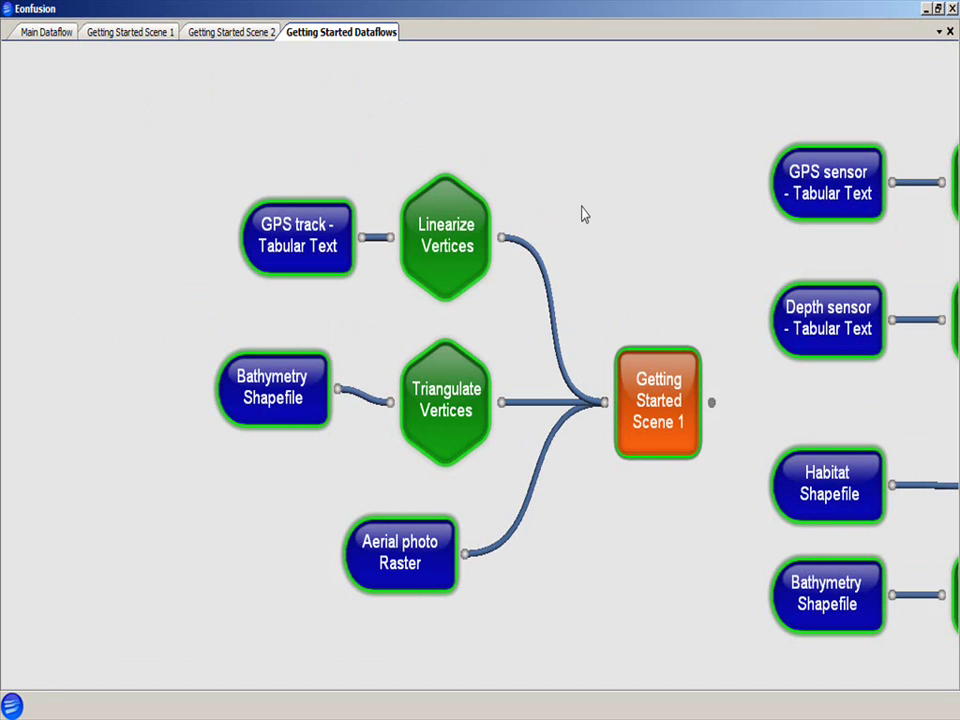
click(445, 243)
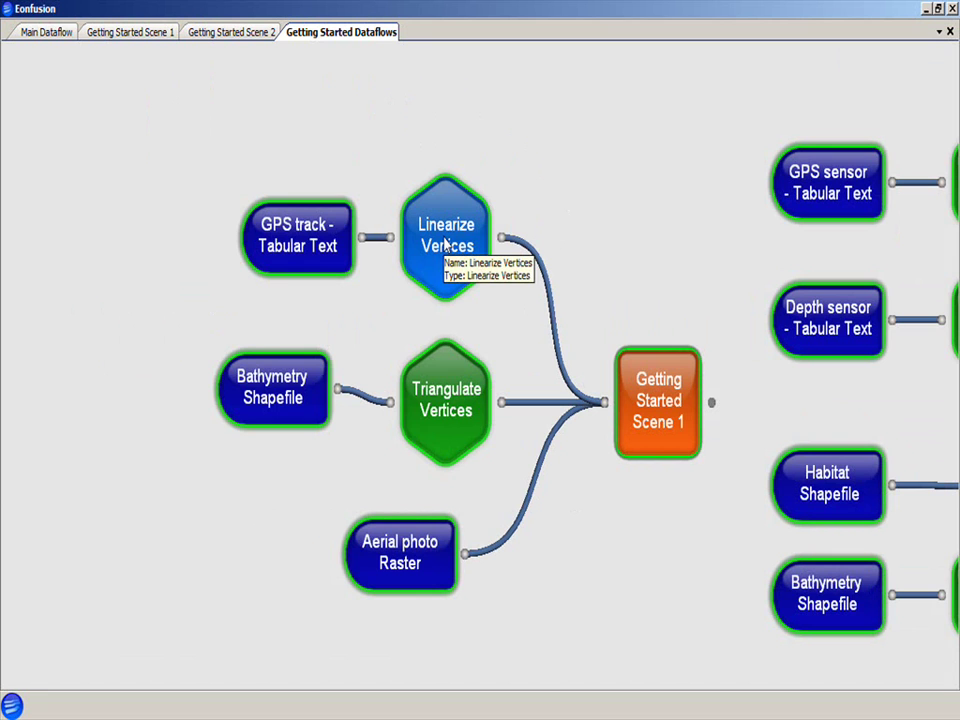
click(440, 401)
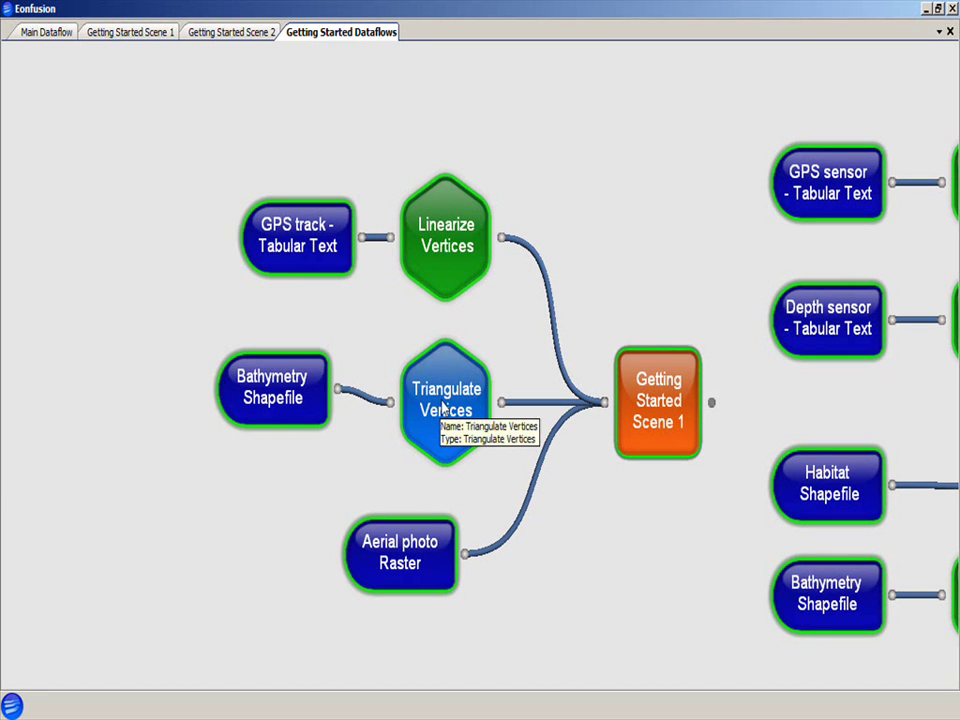
click(590, 199)
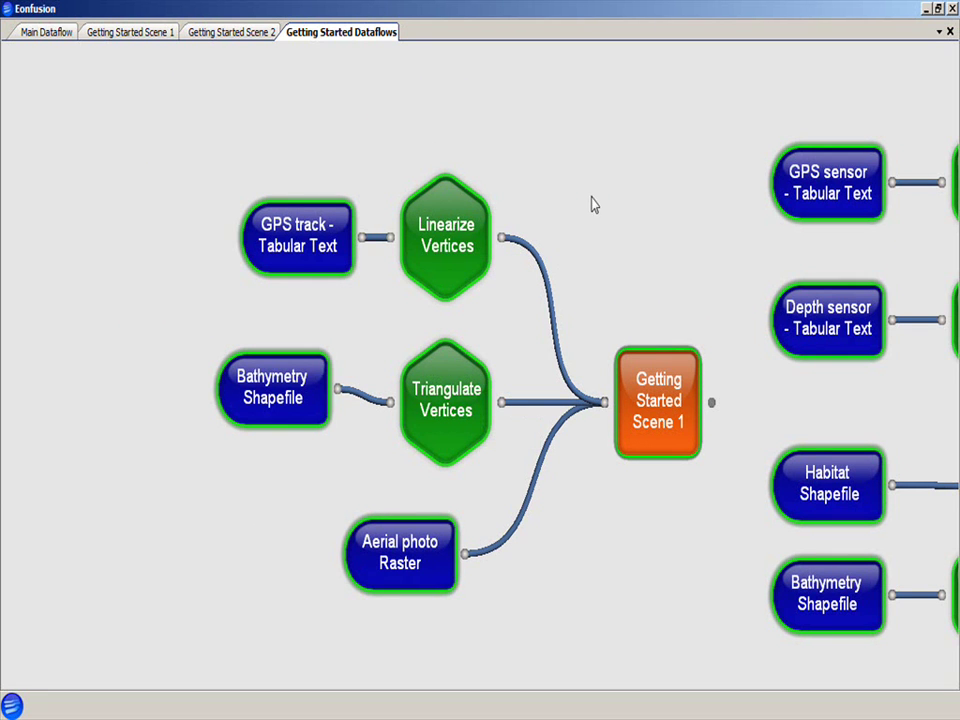
- Box-select all Scene 1 nodes, drop Bathymetry Shapefile and Triangulate Vertices, then clear the selection
drag(139, 91, 576, 505)
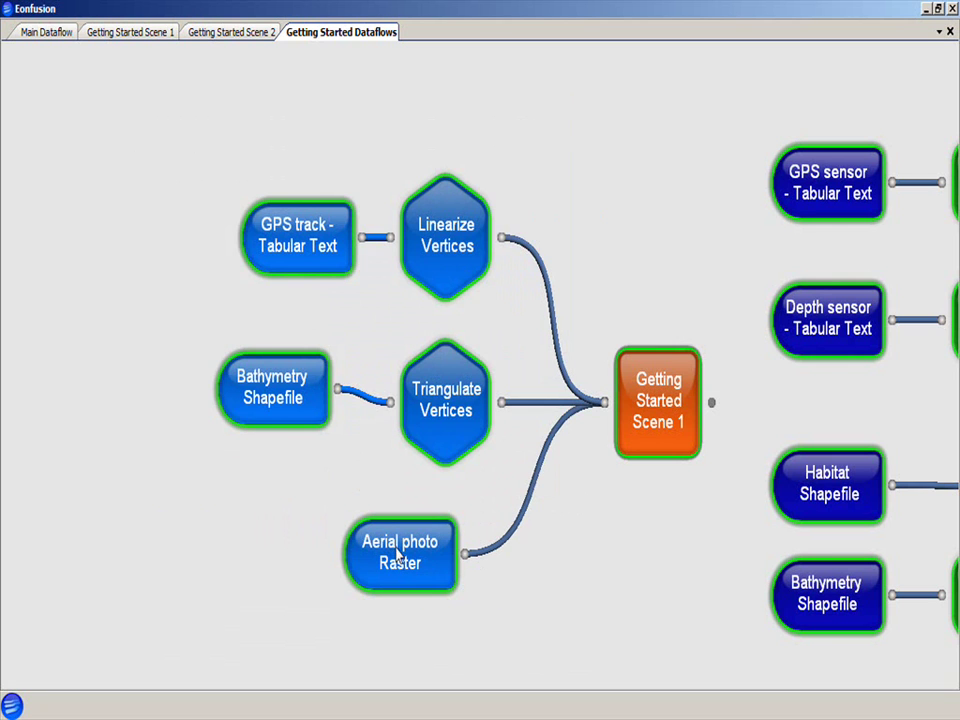
click(274, 393)
click(453, 403)
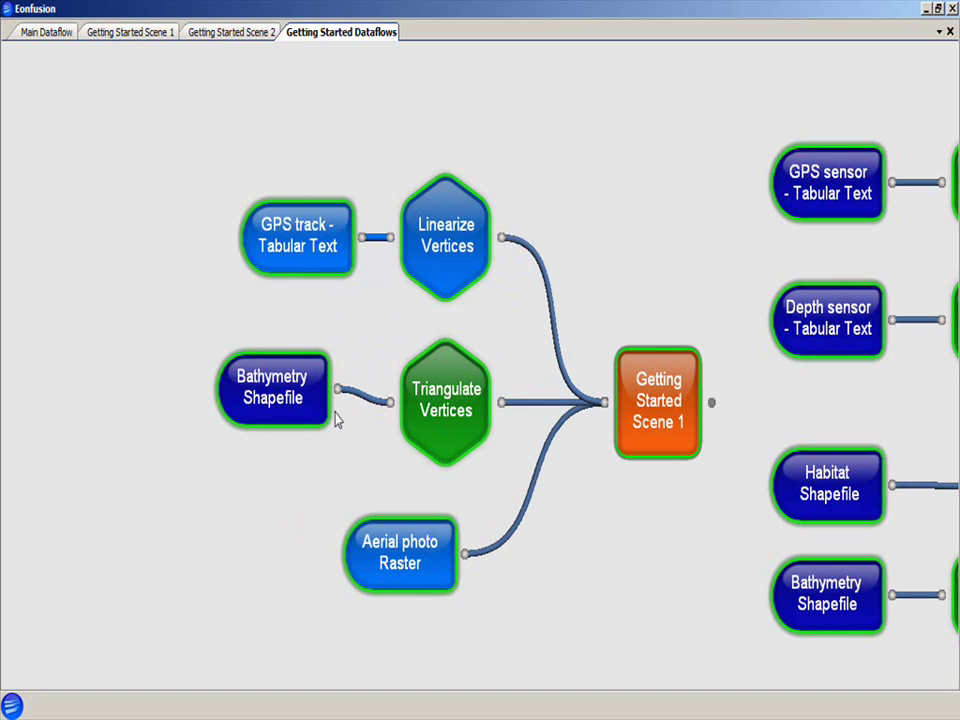
click(298, 496)
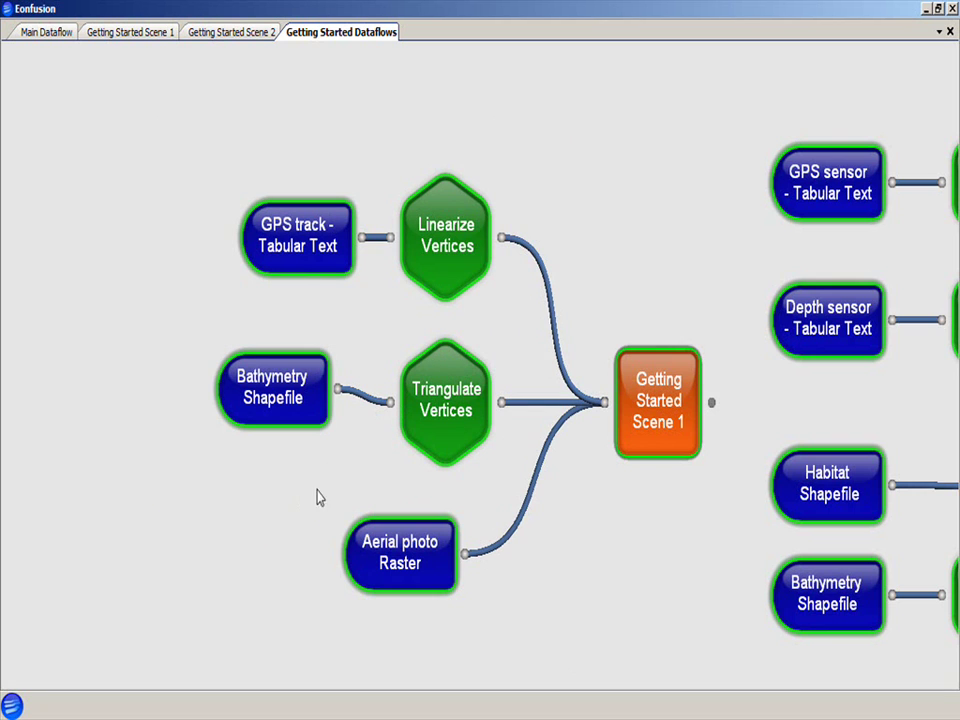
right_click(538, 121)
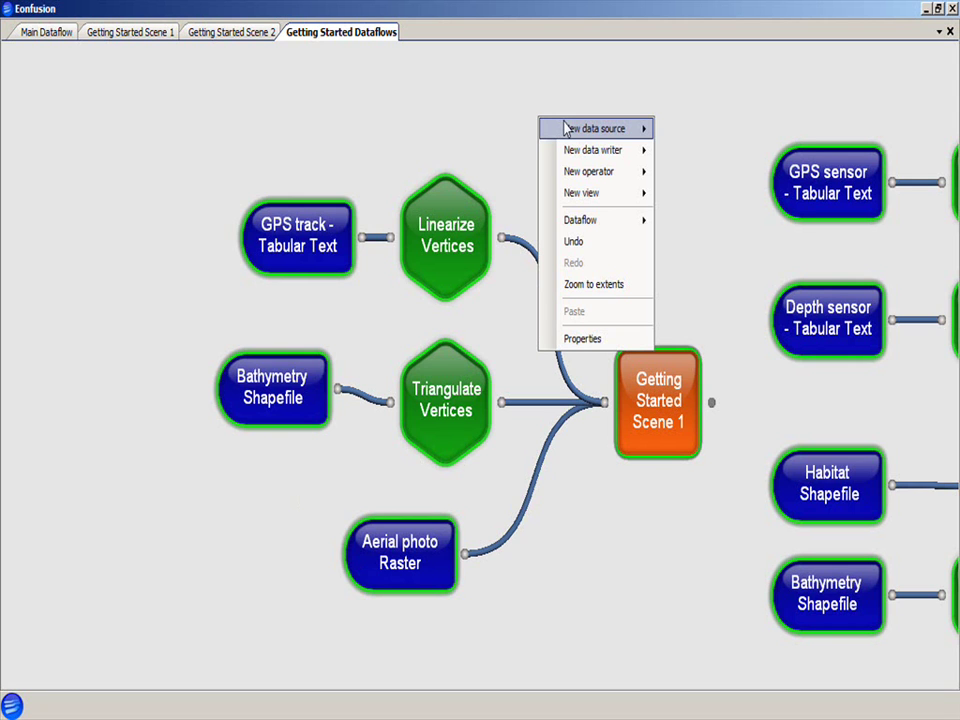
mouse_move(566, 128)
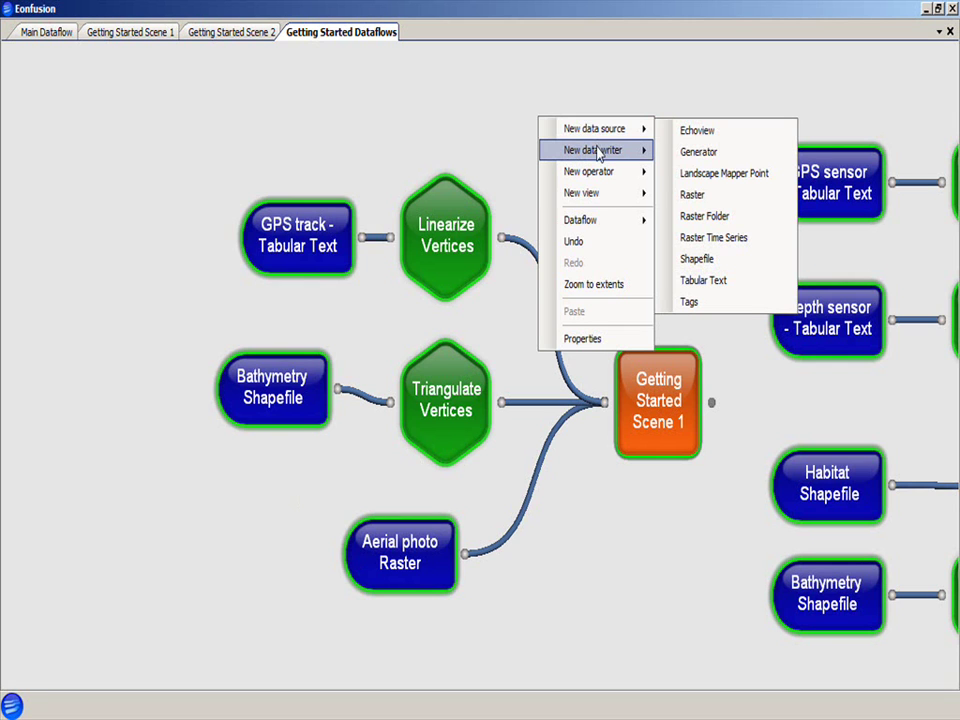
mouse_move(598, 151)
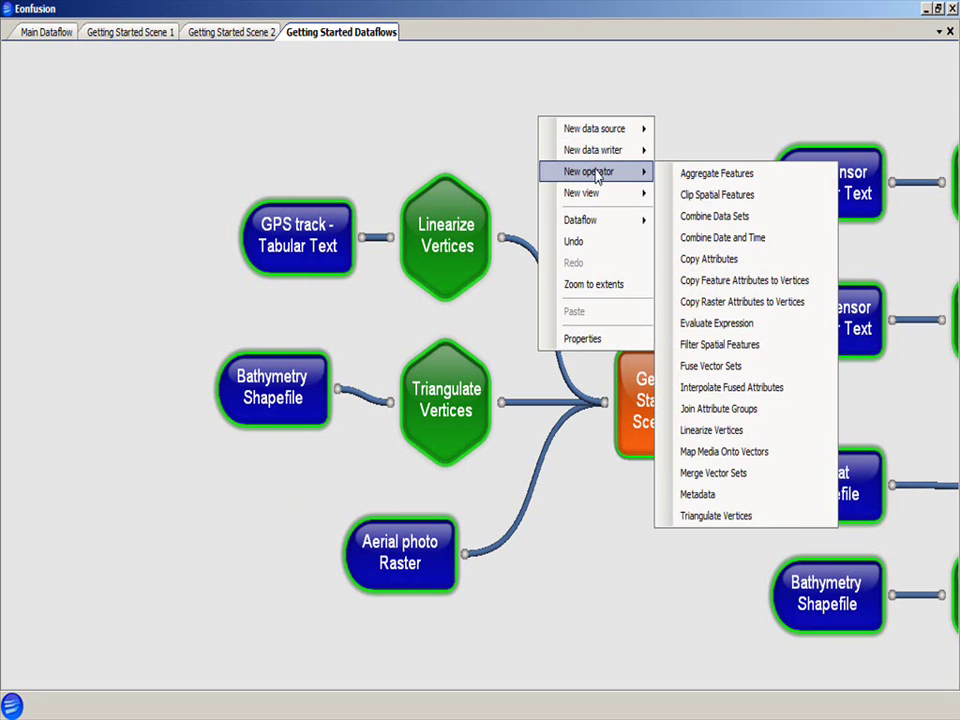
mouse_move(595, 206)
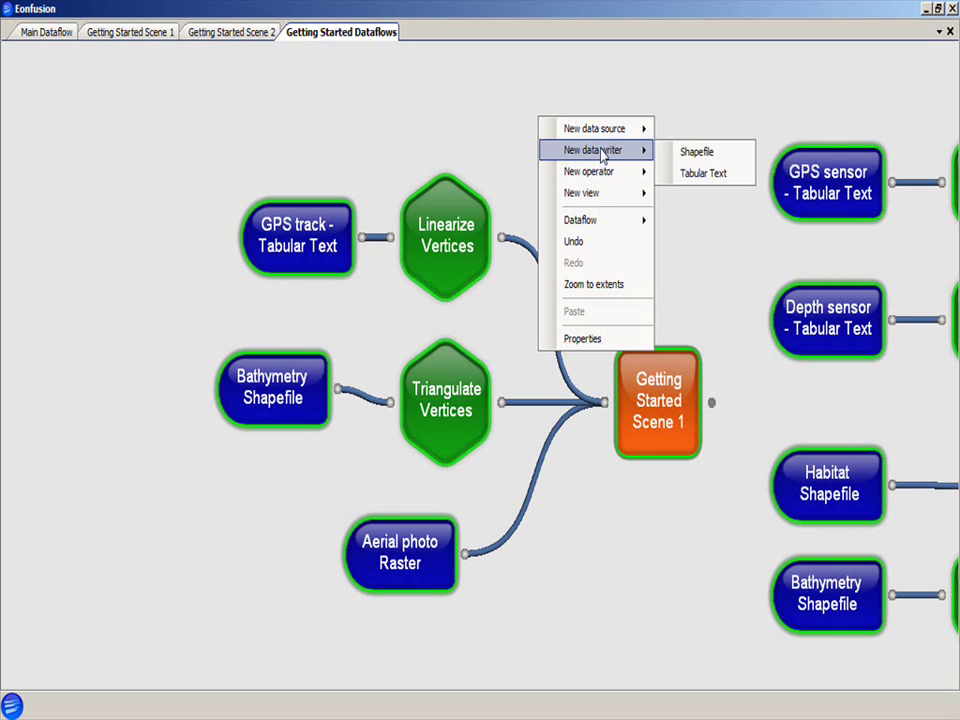
mouse_move(606, 130)
click(649, 72)
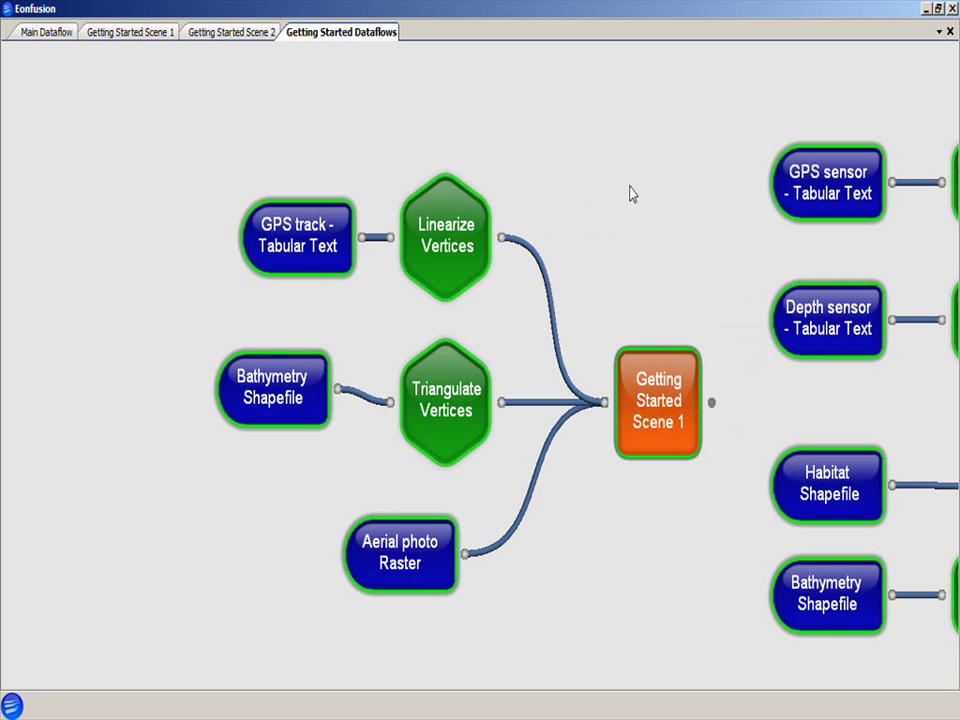
right_click(656, 406)
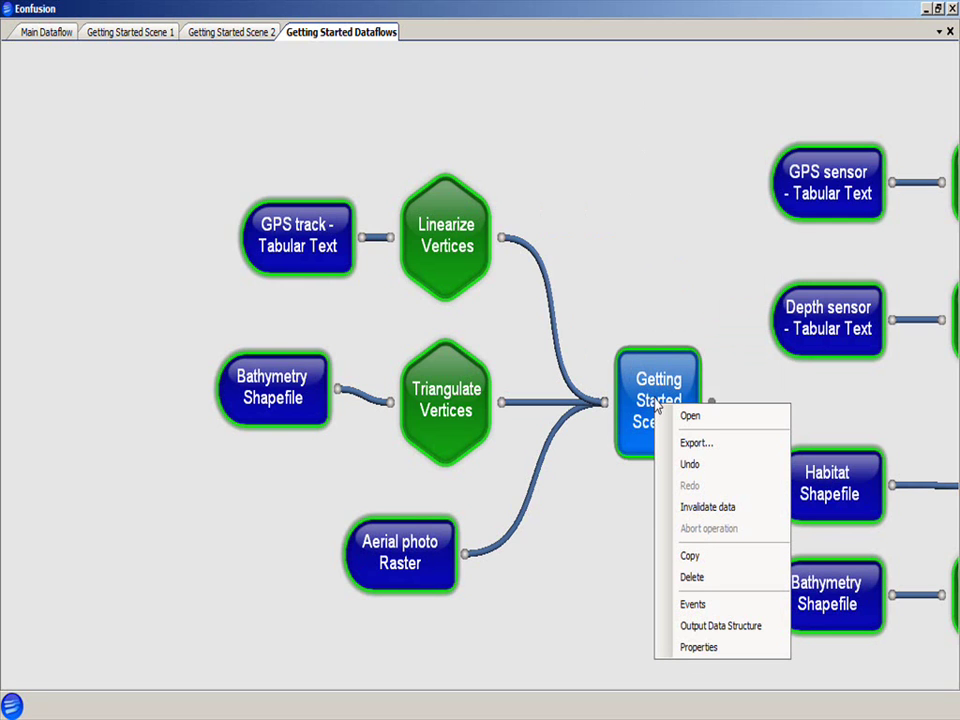
click(697, 646)
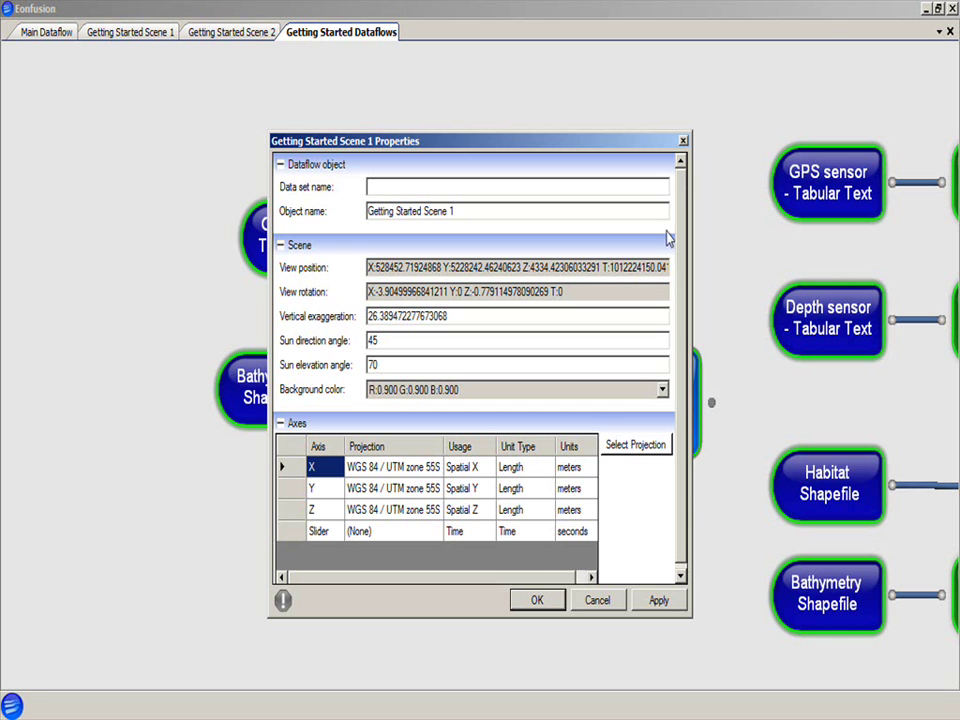
click(543, 608)
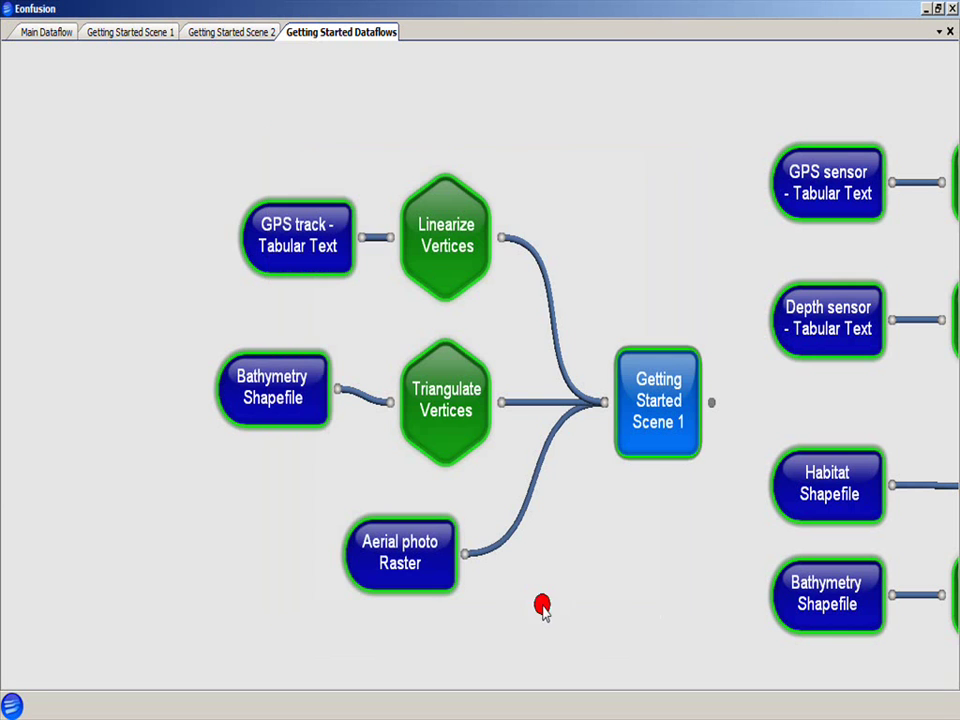
click(597, 607)
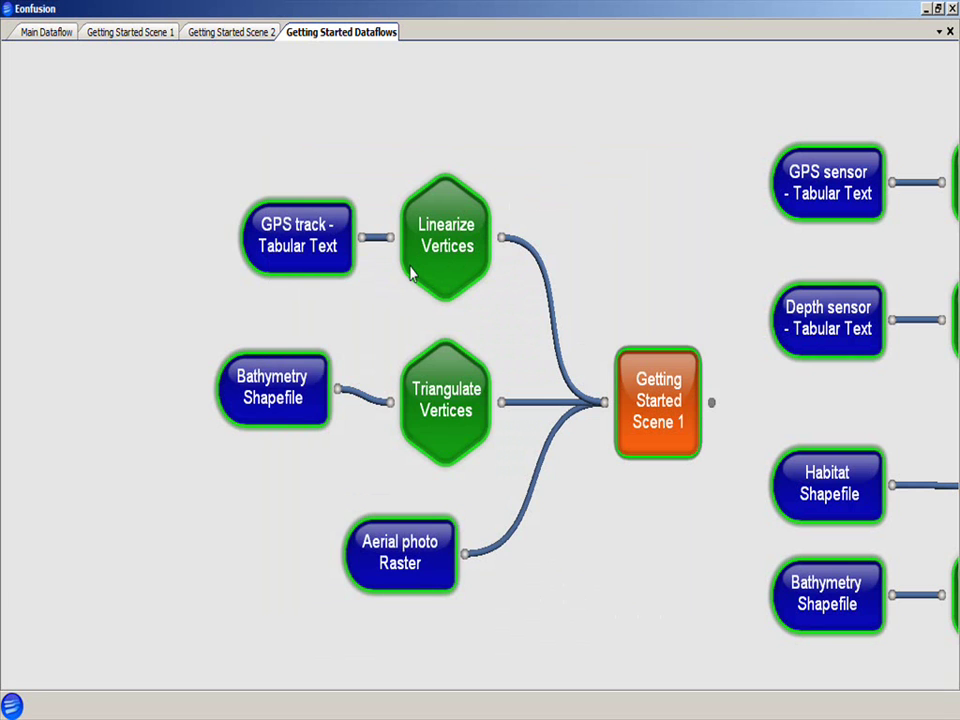
- Show the Bathymetry Shapefile's Output Data Structure window, then widen it and move it off the dataflow
right_click(294, 391)
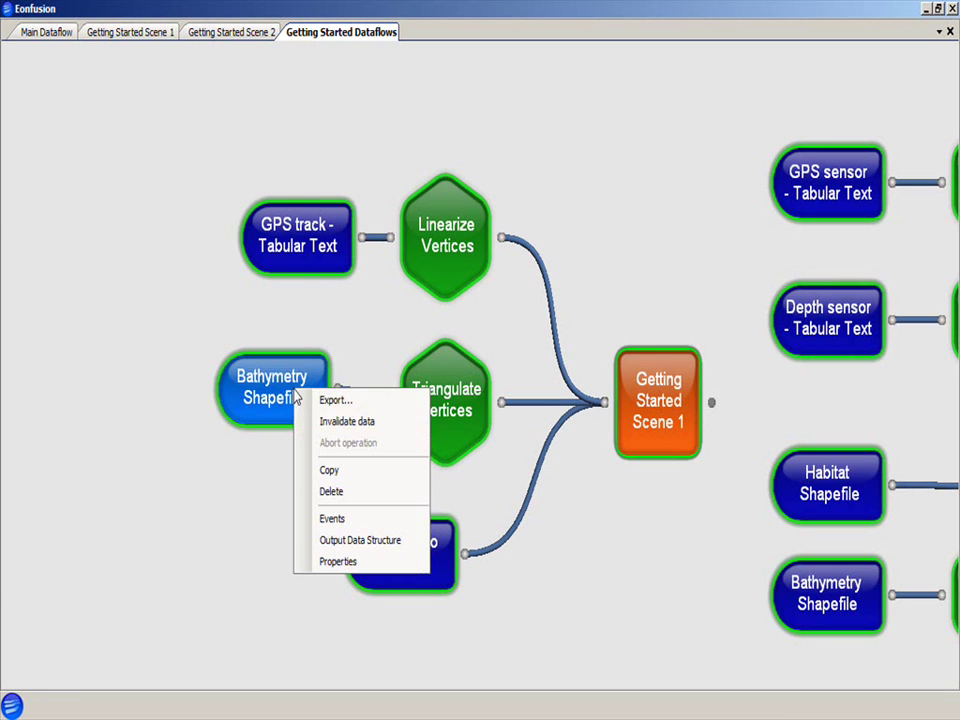
click(393, 549)
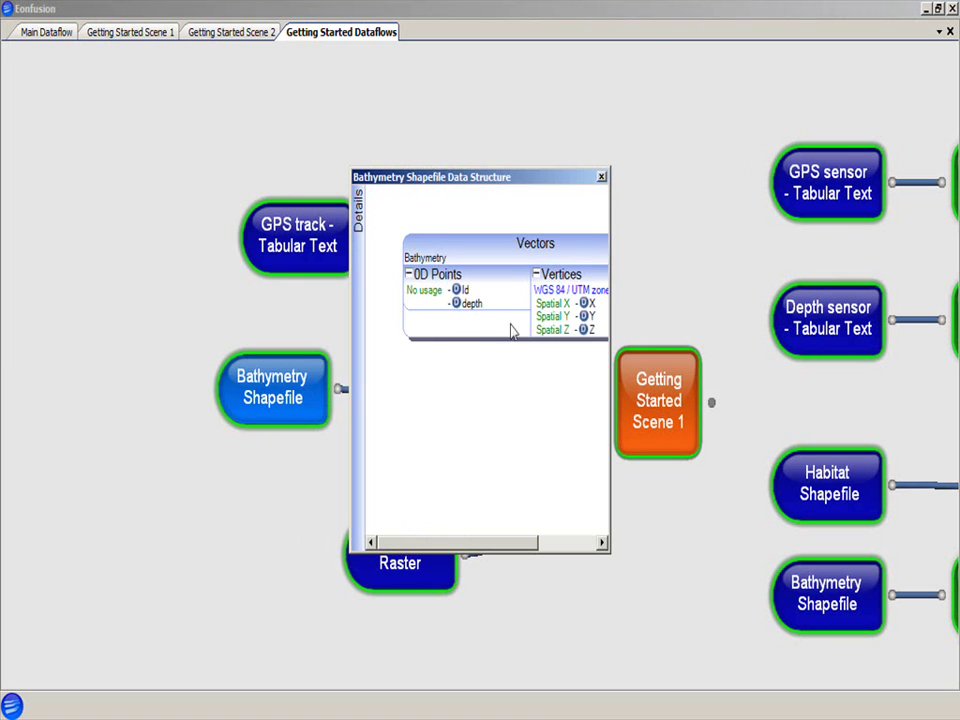
drag(517, 180, 371, 134)
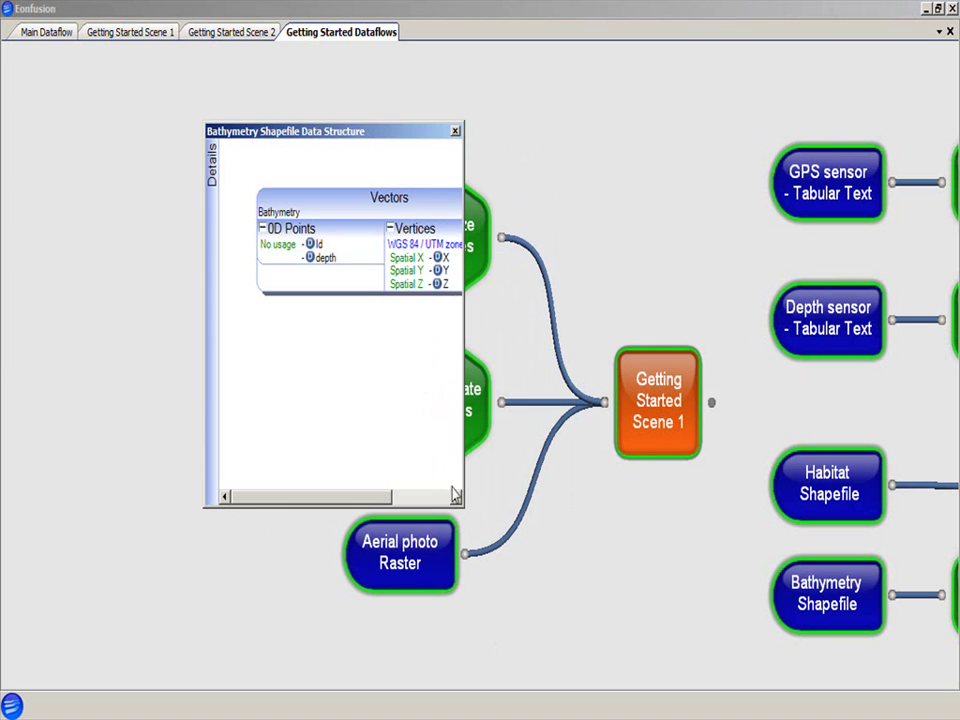
drag(463, 507, 581, 508)
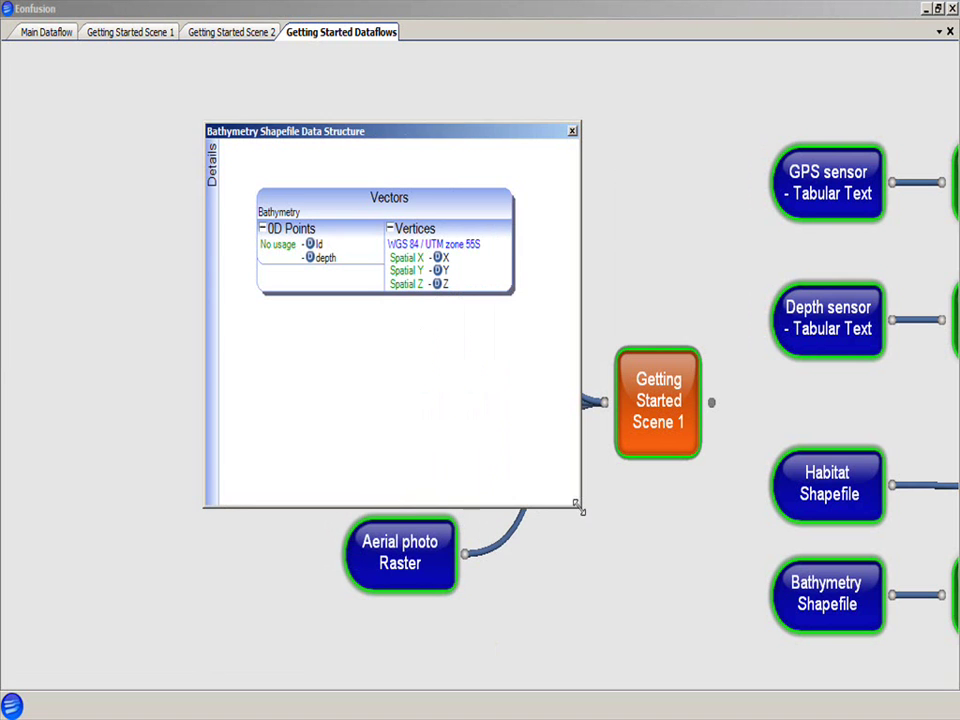
click(452, 131)
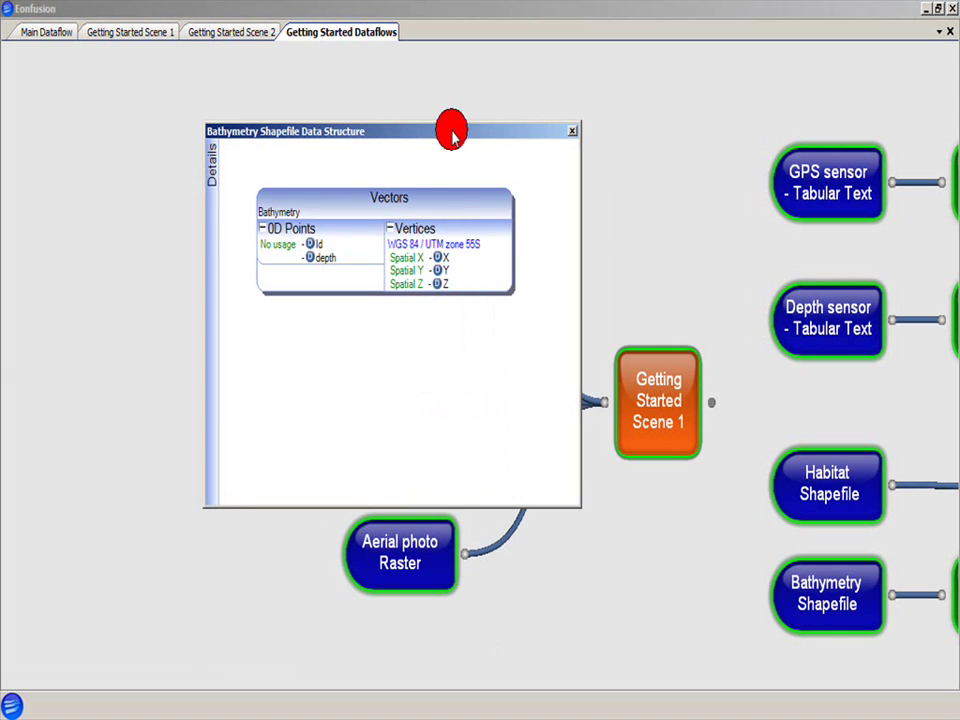
drag(627, 143, 827, 129)
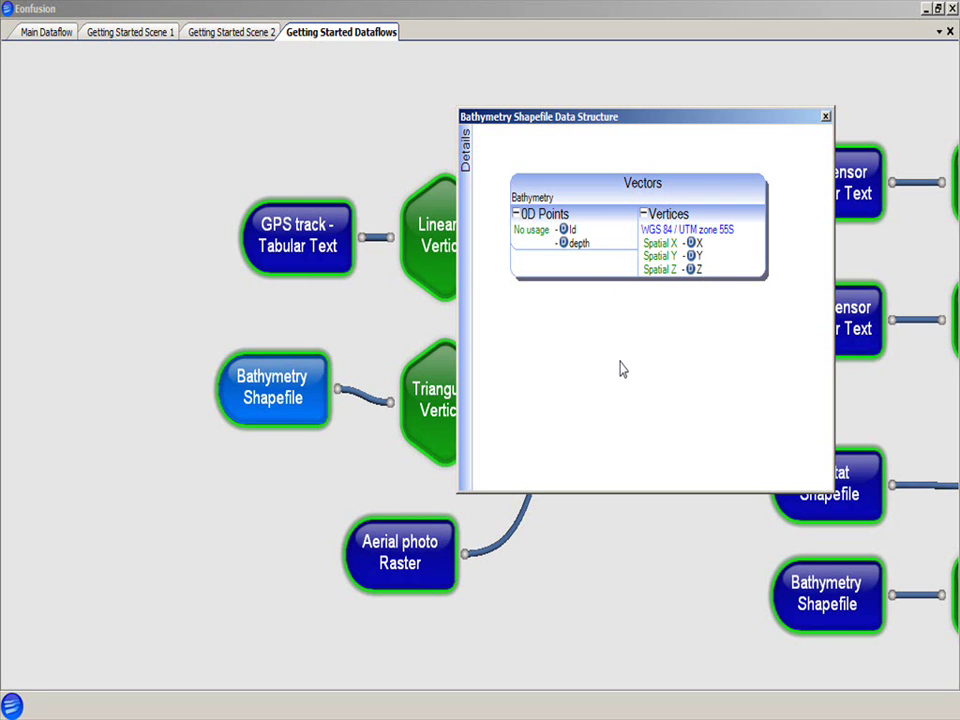
- Expand the Details pane and view details for Vectors, 0D Points, Id and depth
click(466, 158)
click(658, 199)
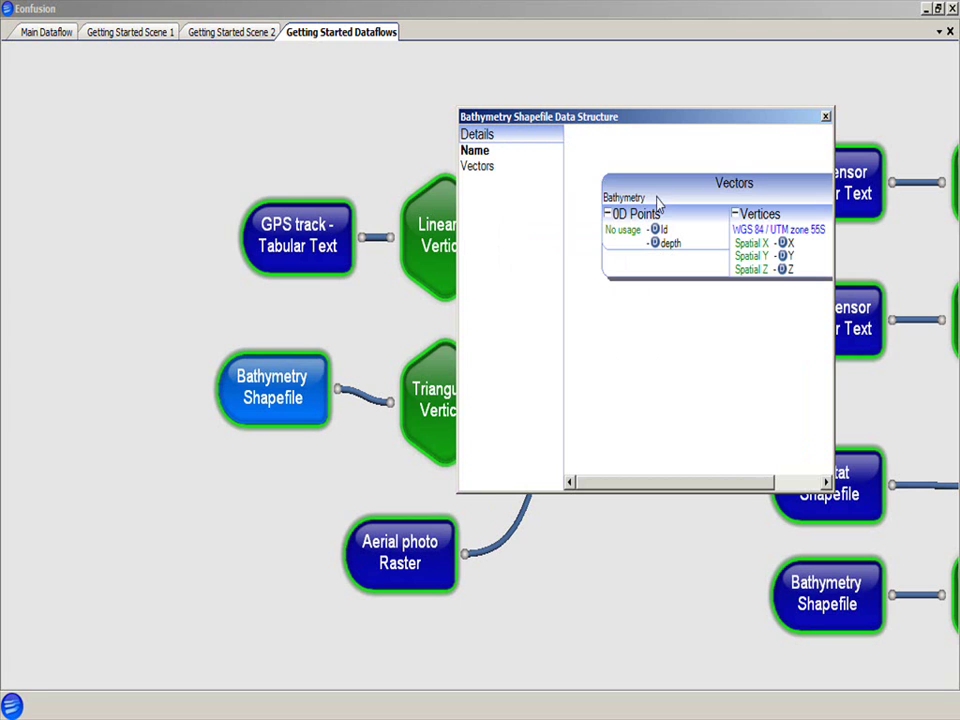
click(655, 216)
click(661, 230)
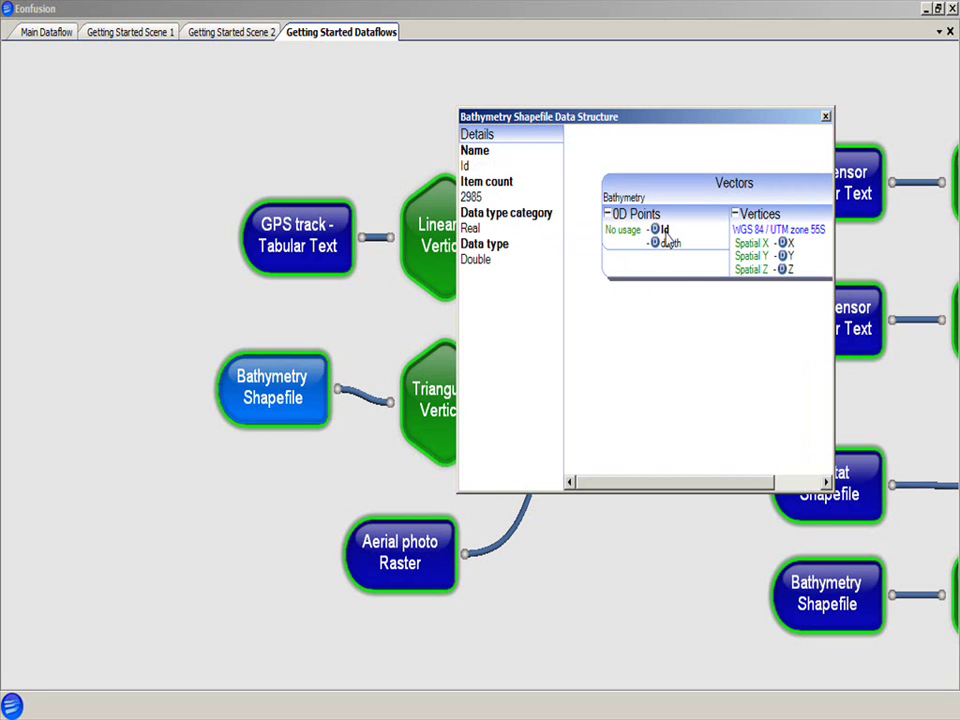
click(670, 243)
- View details for the Vertices group and its X, Y and Z fields
click(788, 243)
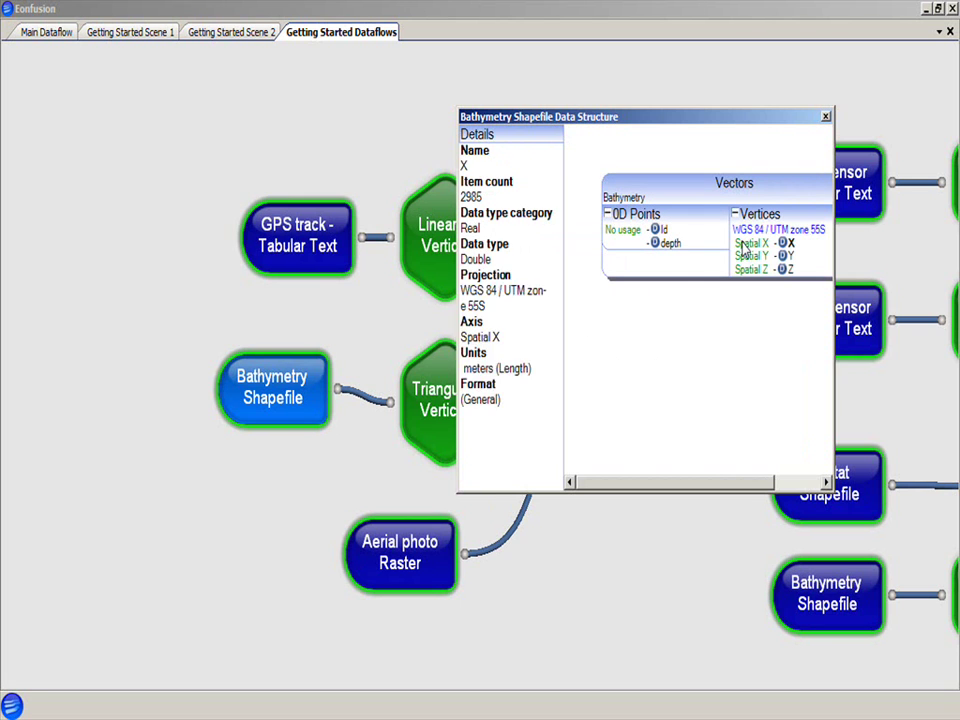
click(764, 216)
click(787, 243)
click(787, 256)
click(787, 269)
click(784, 292)
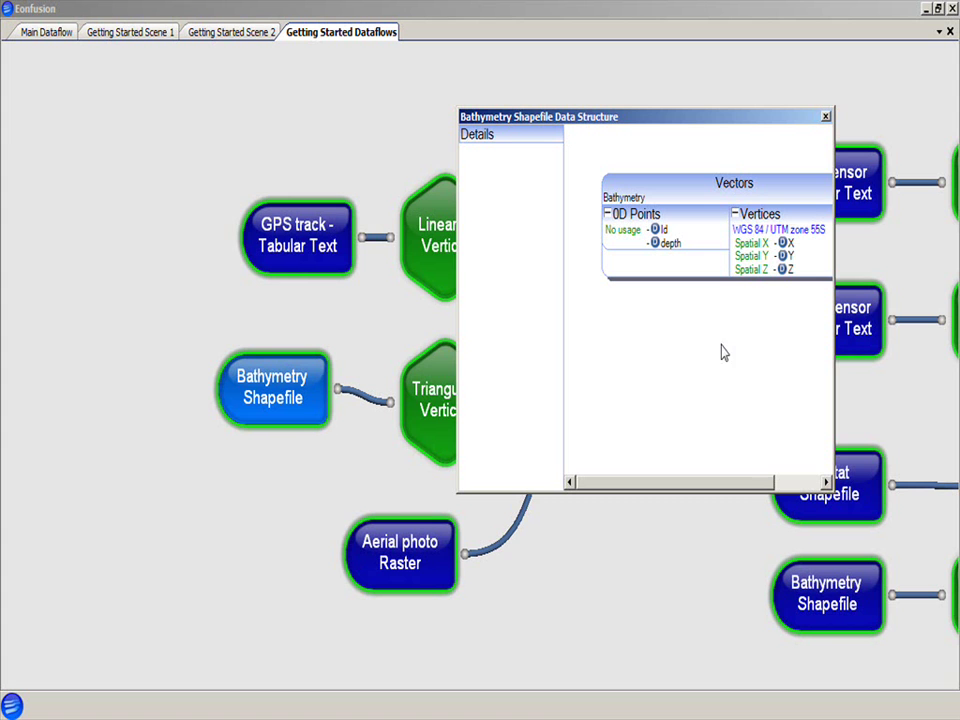
click(766, 215)
- Display the Bathymetry Shapefile vertices as a table, then close it
right_click(762, 216)
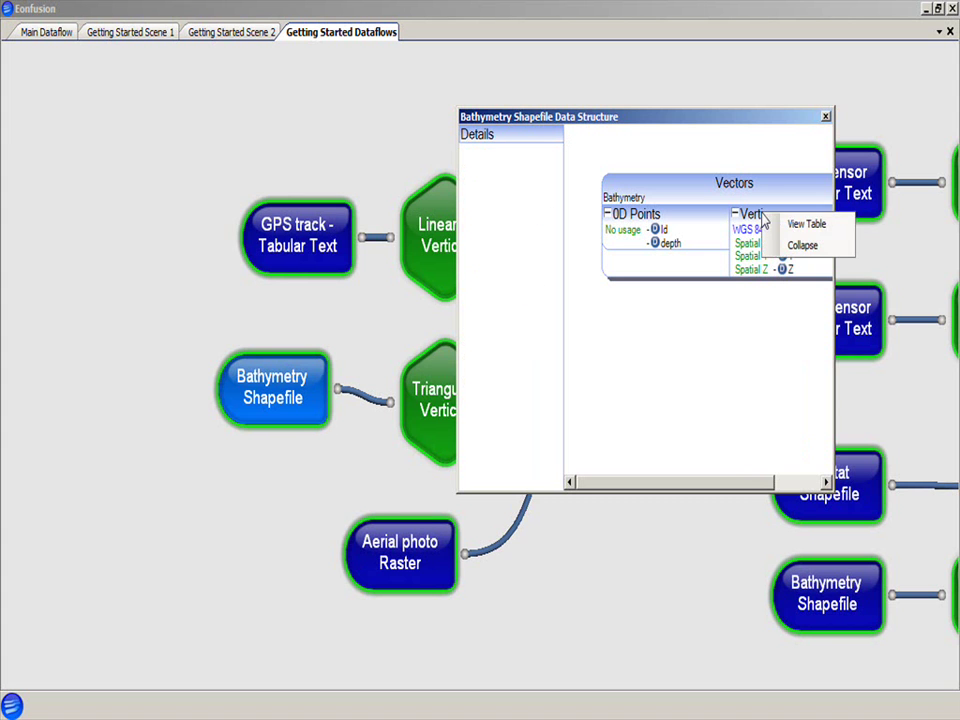
click(805, 226)
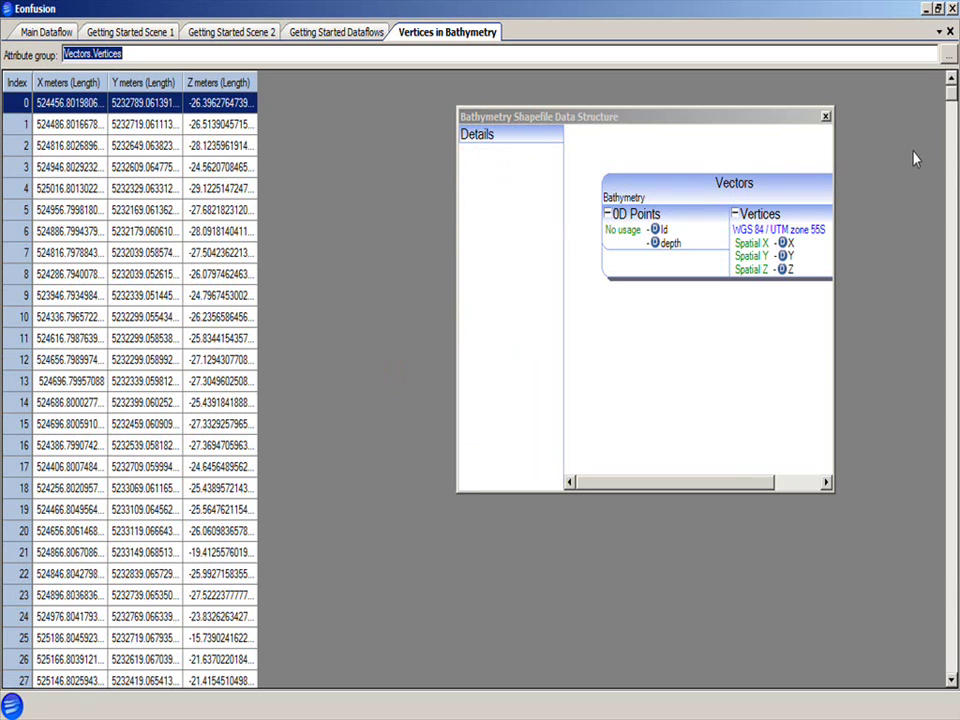
mouse_move(953, 92)
mouse_down()
mouse_move(952, 343)
mouse_move(951, 92)
mouse_up()
click(950, 32)
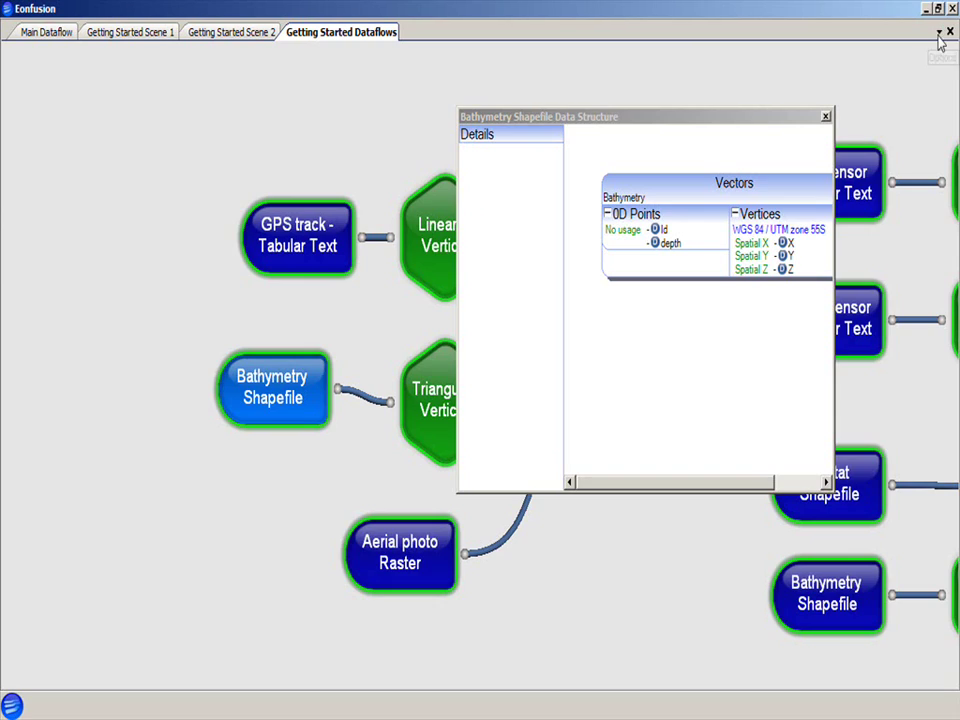
- Graph the X vertex attribute and move the Data Structure window out of the way
click(724, 115)
click(724, 185)
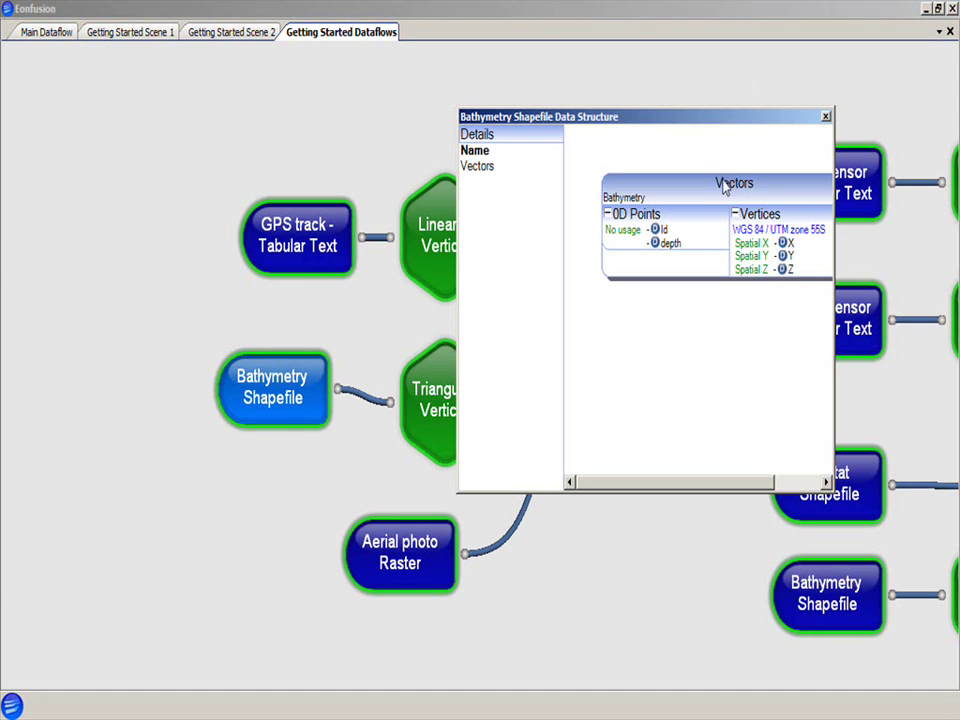
click(788, 243)
click(788, 257)
click(789, 244)
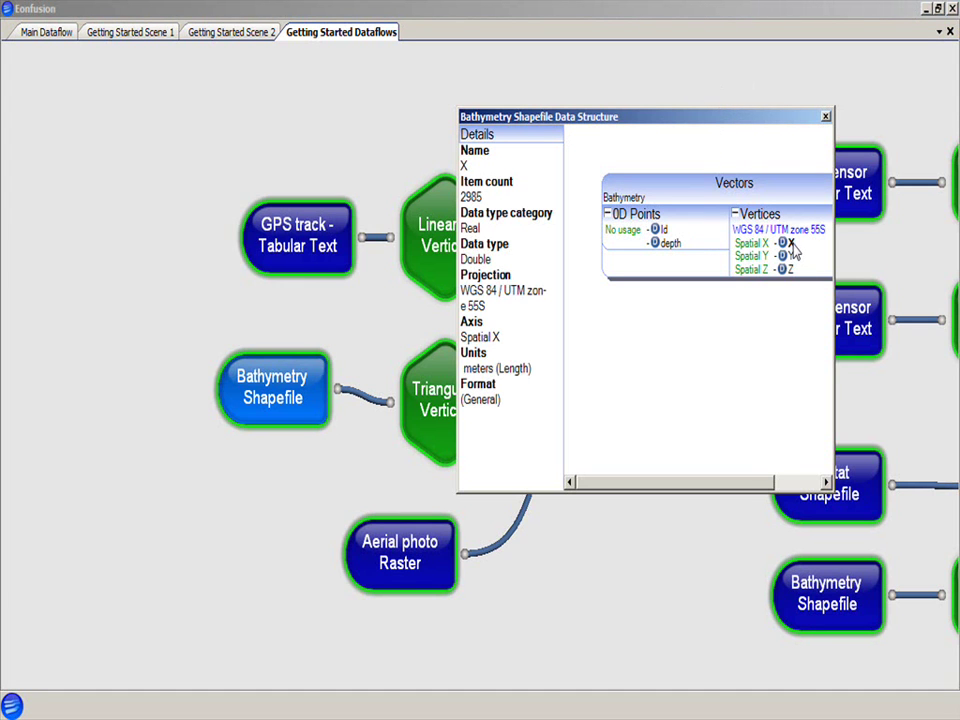
right_click(791, 246)
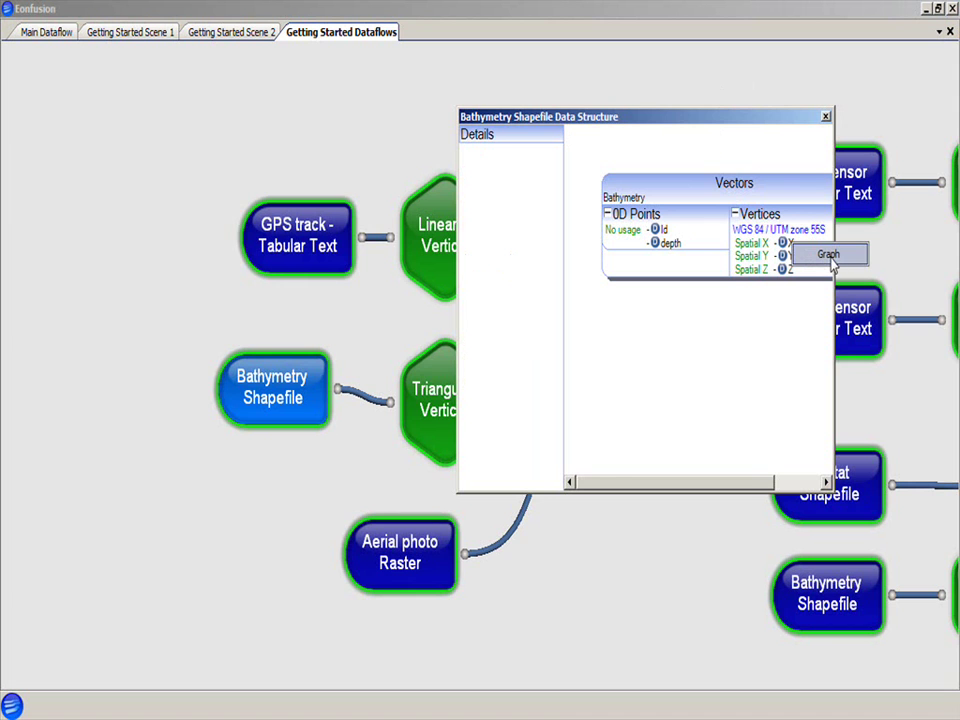
click(829, 256)
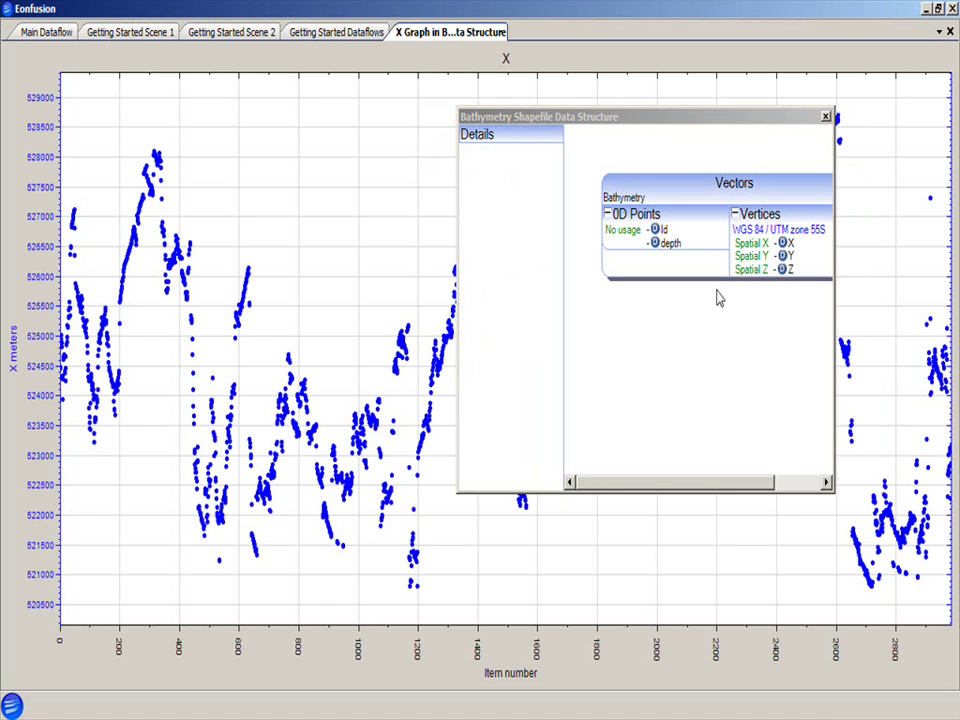
drag(617, 120, 665, 218)
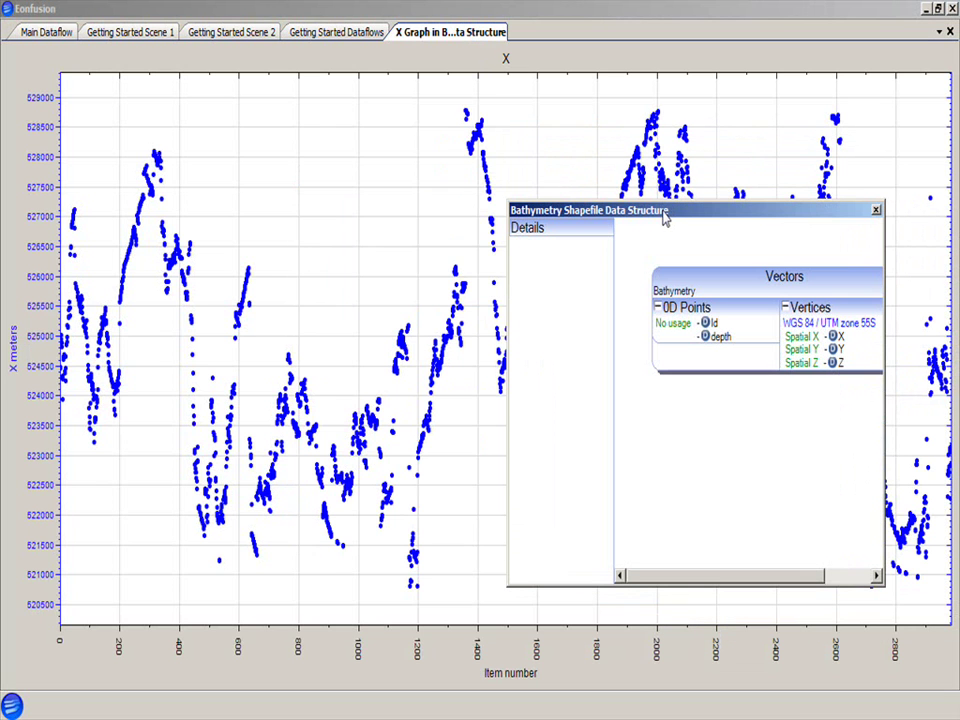
- Close the X graph and the Bathymetry Shapefile data structure window, then return to Getting Started Scene 1
click(950, 31)
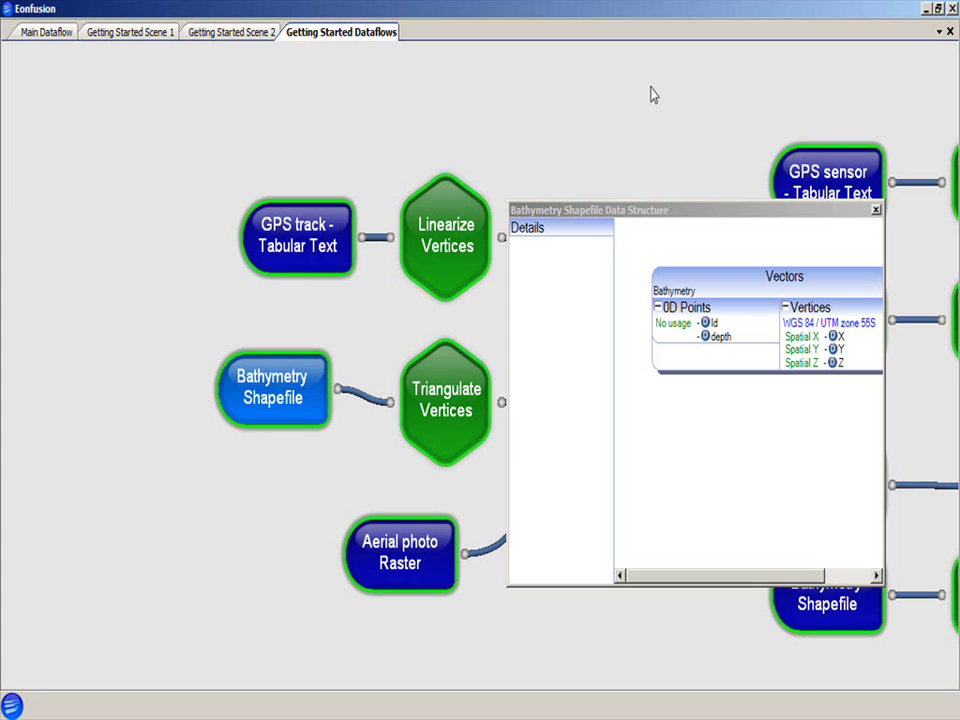
click(875, 210)
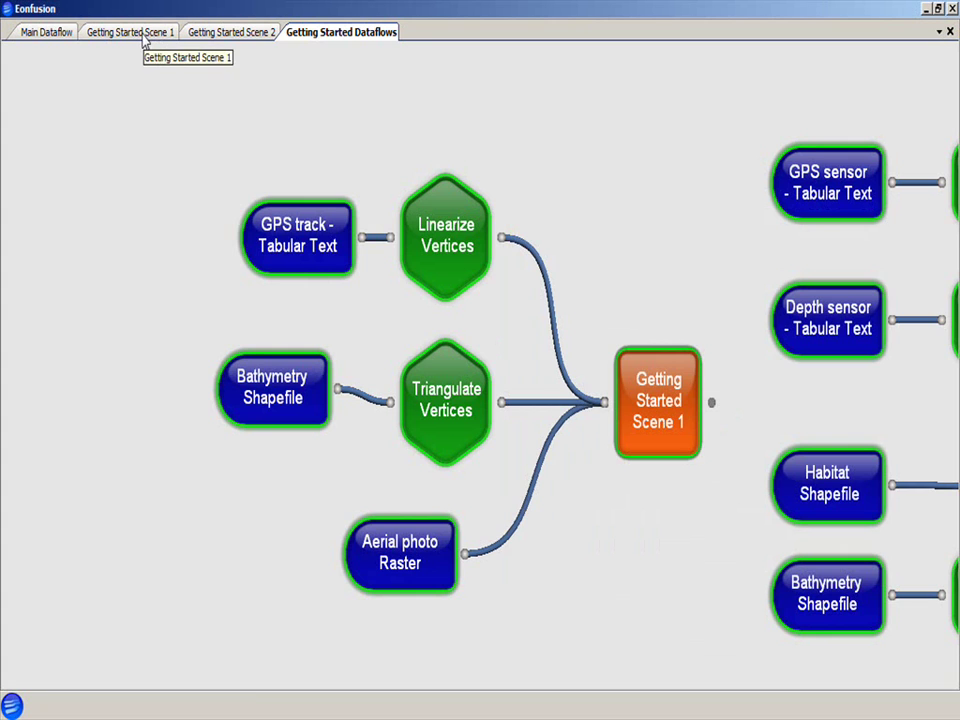
click(133, 32)
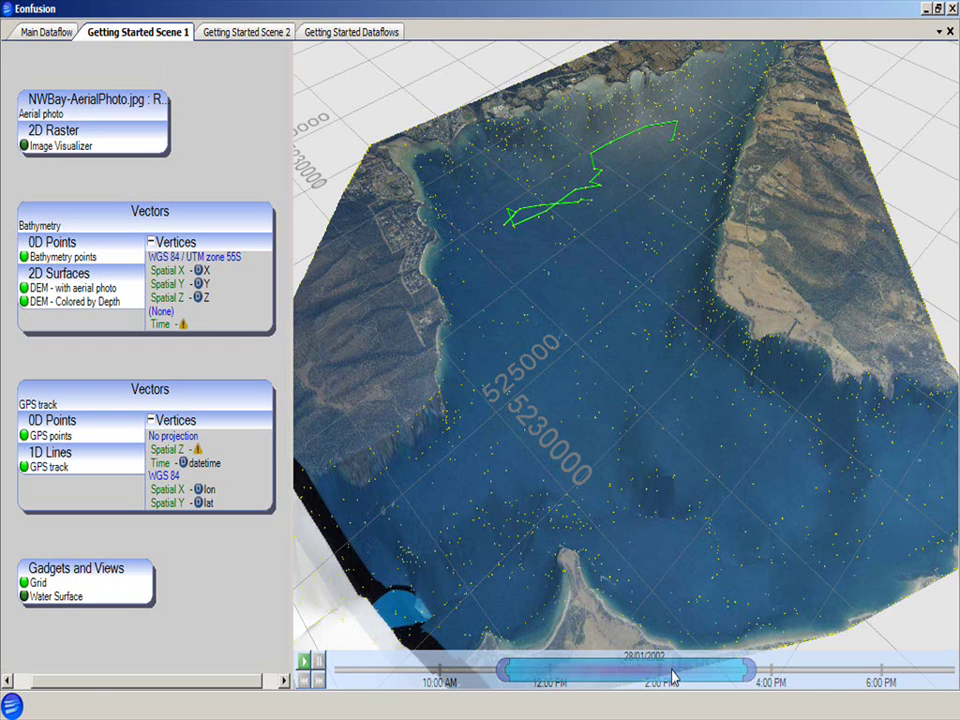
- Drag the time range to span roughly noon to 2 PM, trimming the GPS track
mouse_move(636, 672)
mouse_down()
mouse_move(501, 680)
mouse_move(645, 686)
mouse_up()
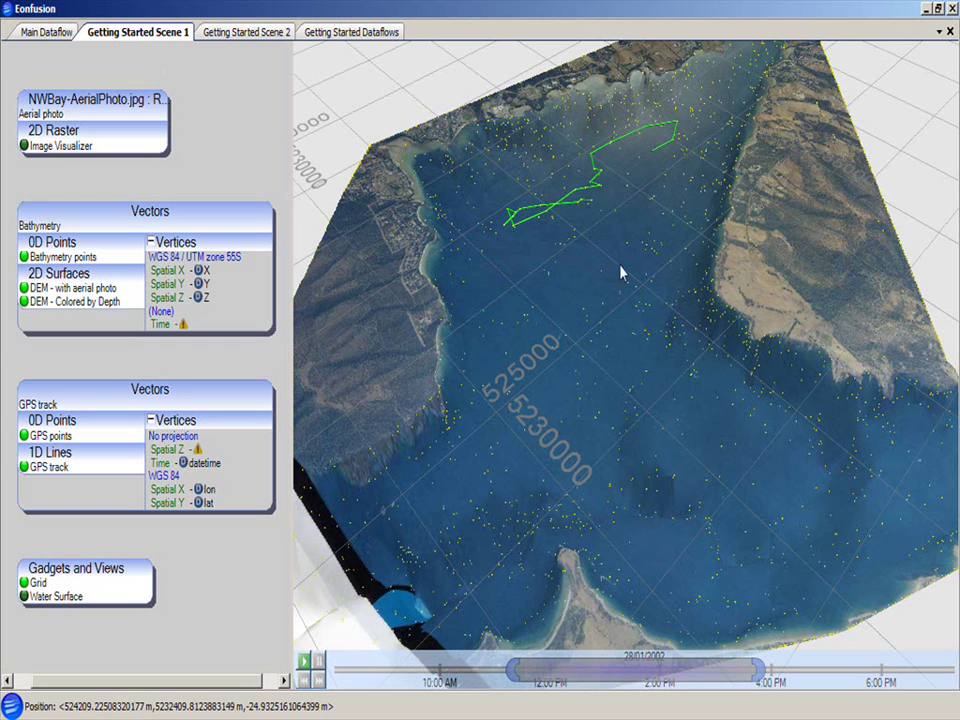
drag(449, 197, 568, 418)
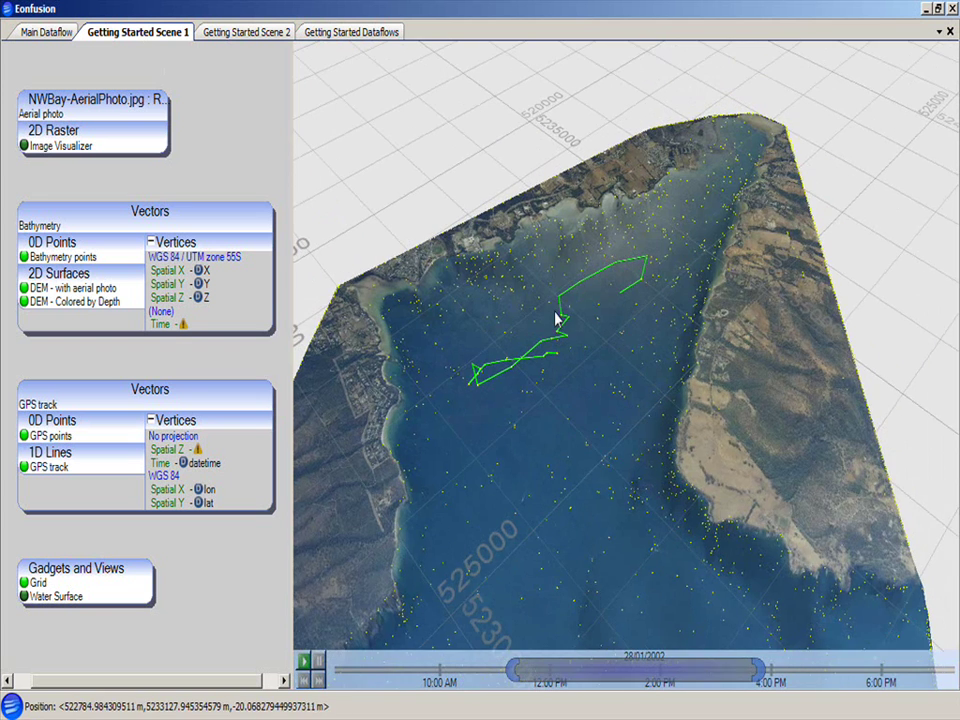
scroll(557, 323, up, 5)
scroll(561, 334, down, 2)
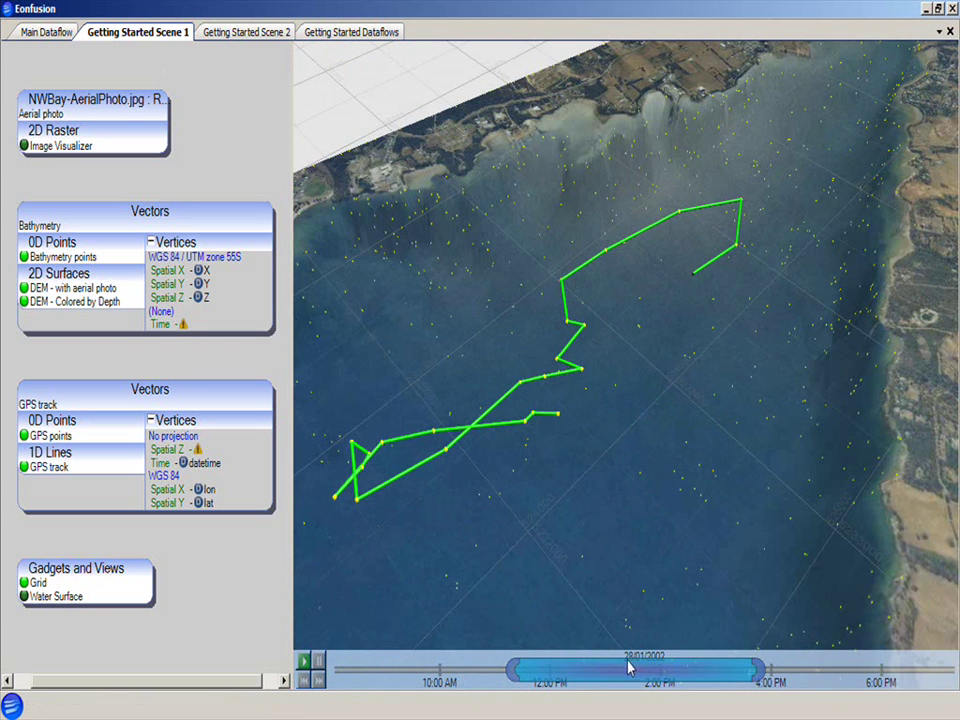
mouse_move(632, 684)
mouse_down()
mouse_move(776, 677)
mouse_move(525, 662)
mouse_move(750, 660)
mouse_move(663, 662)
mouse_up()
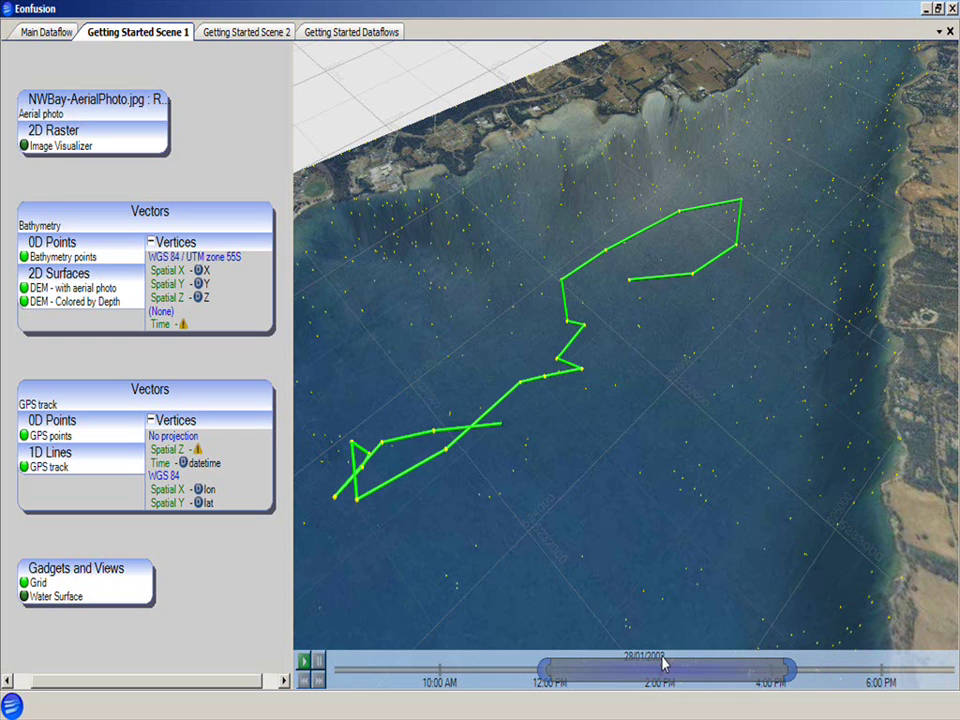
drag(789, 671, 503, 678)
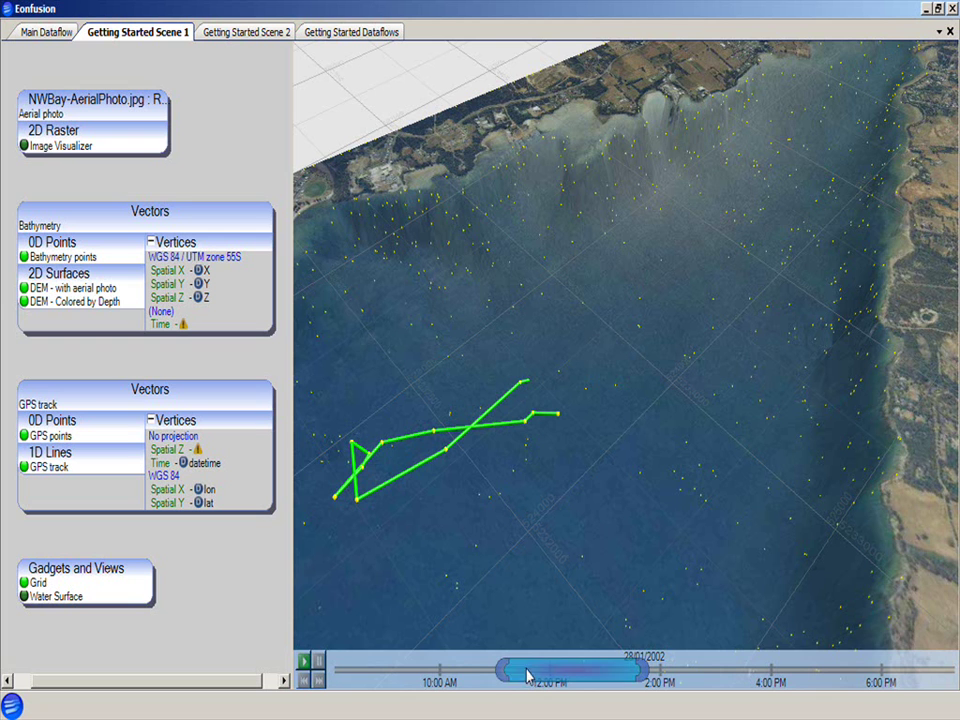
drag(561, 677, 591, 680)
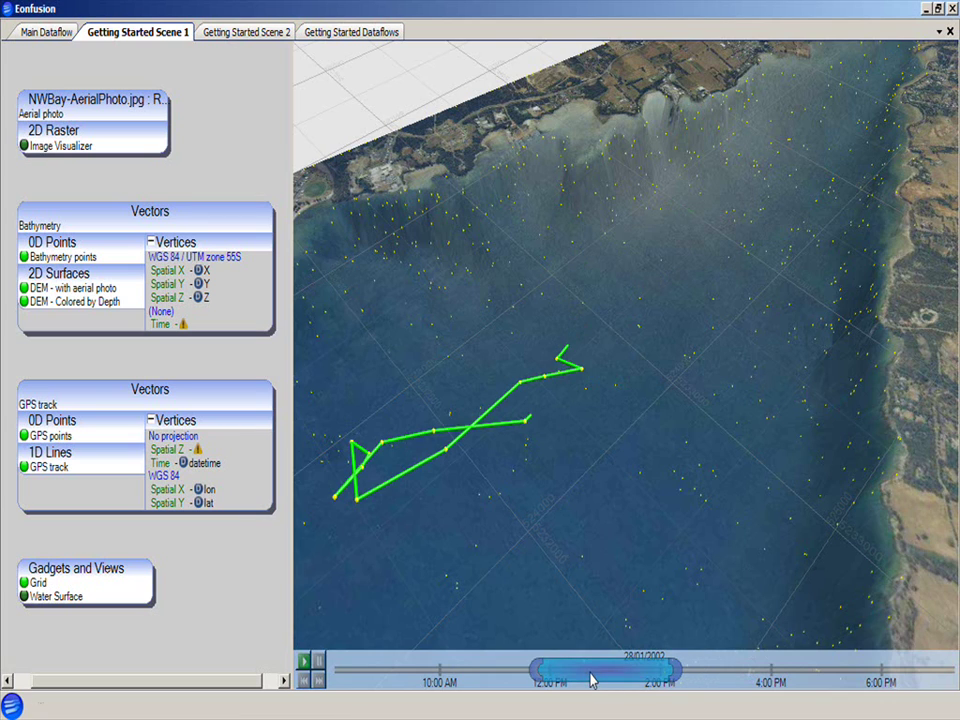
middle_drag(575, 520, 621, 317)
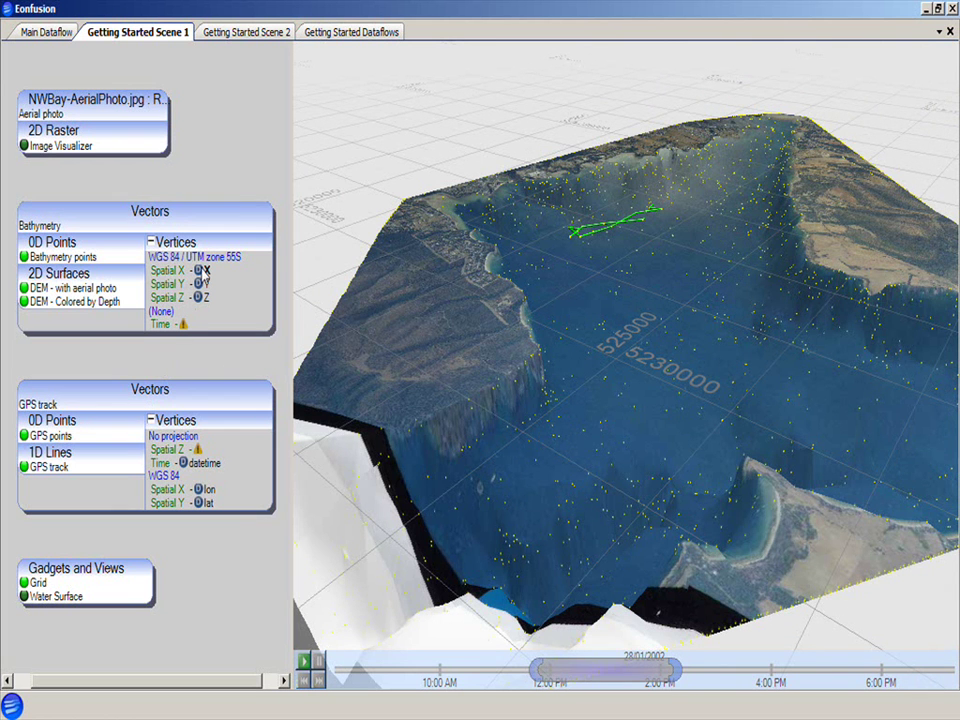
click(338, 33)
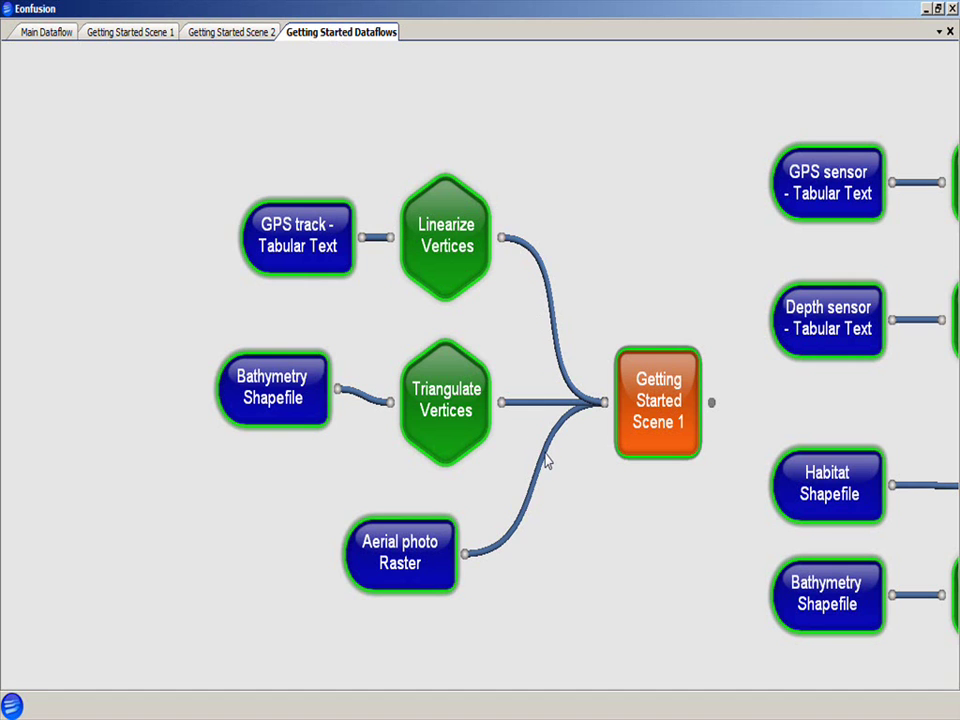
click(129, 34)
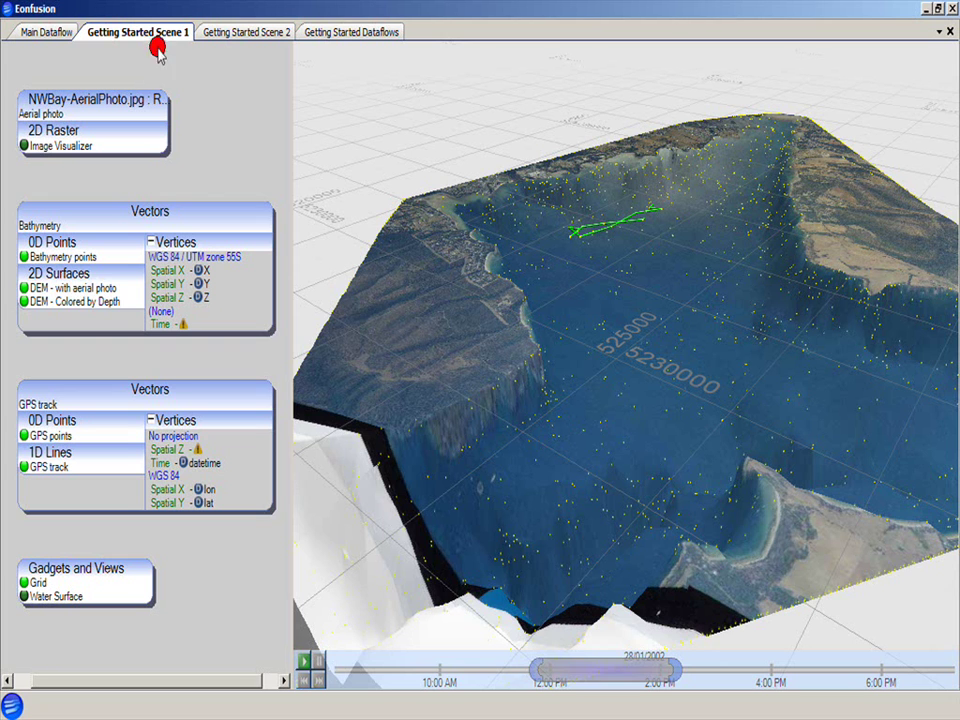
- Toggle the GPS track off and on, then hide the 'DEM - with aerial photo' layer
click(24, 468)
click(25, 468)
click(24, 467)
click(24, 468)
click(24, 467)
click(24, 467)
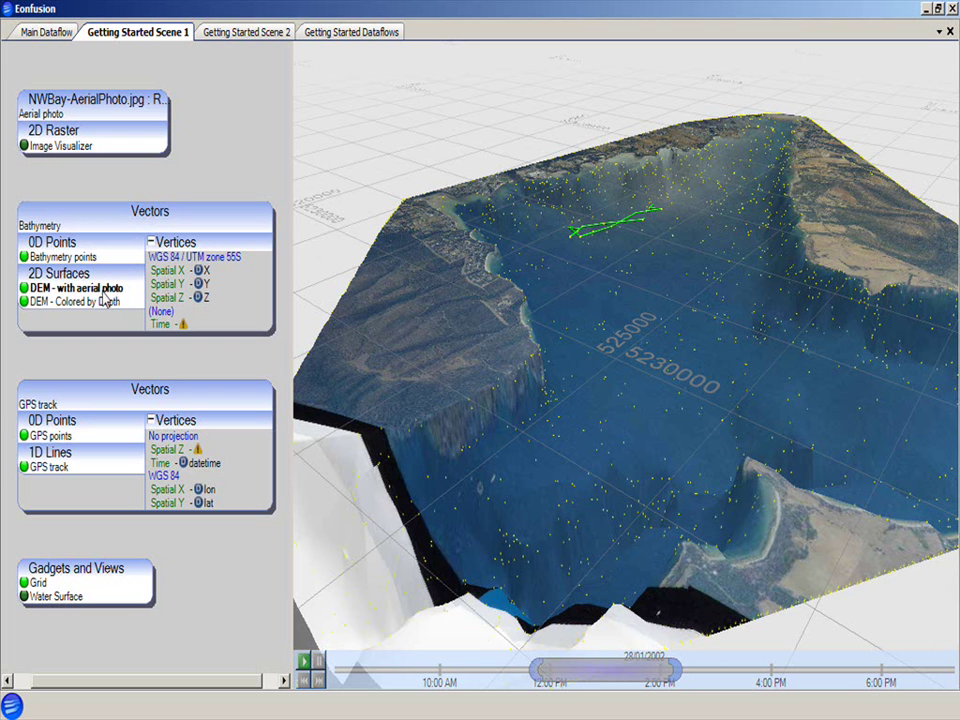
click(24, 288)
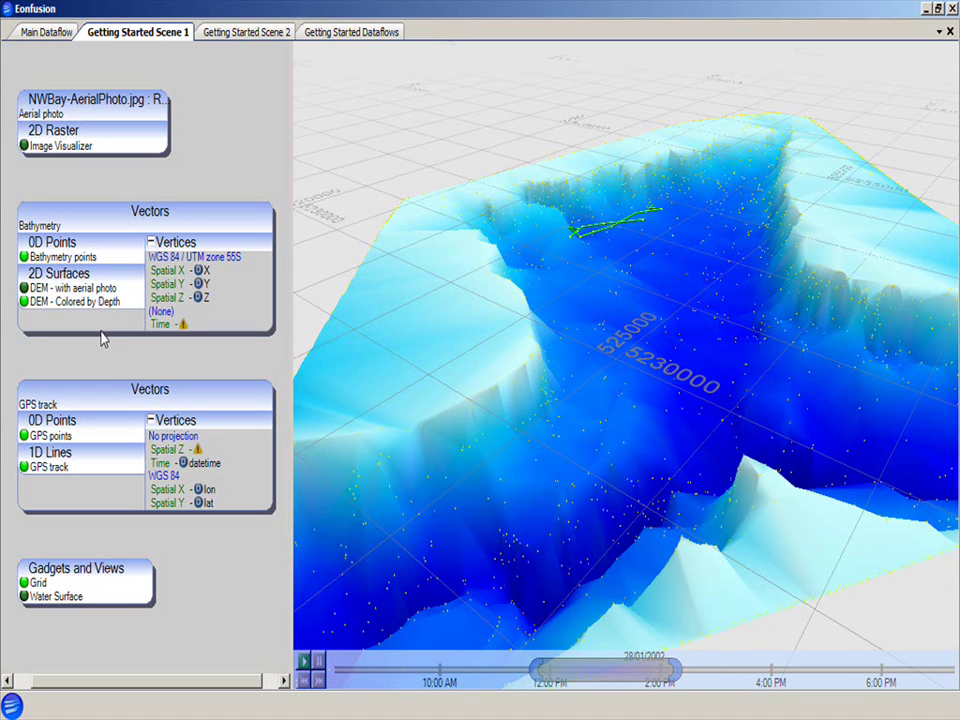
- Review the colour classes in the 'DEM - Colored by Depth' properties, then go to Getting Started Dataflows
right_click(75, 306)
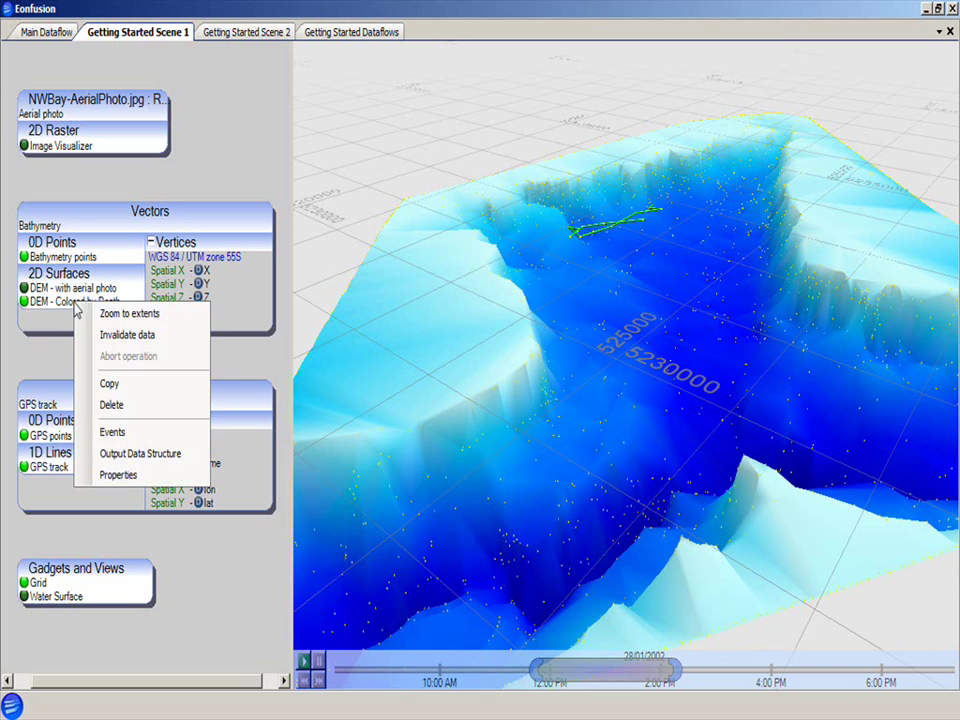
click(117, 474)
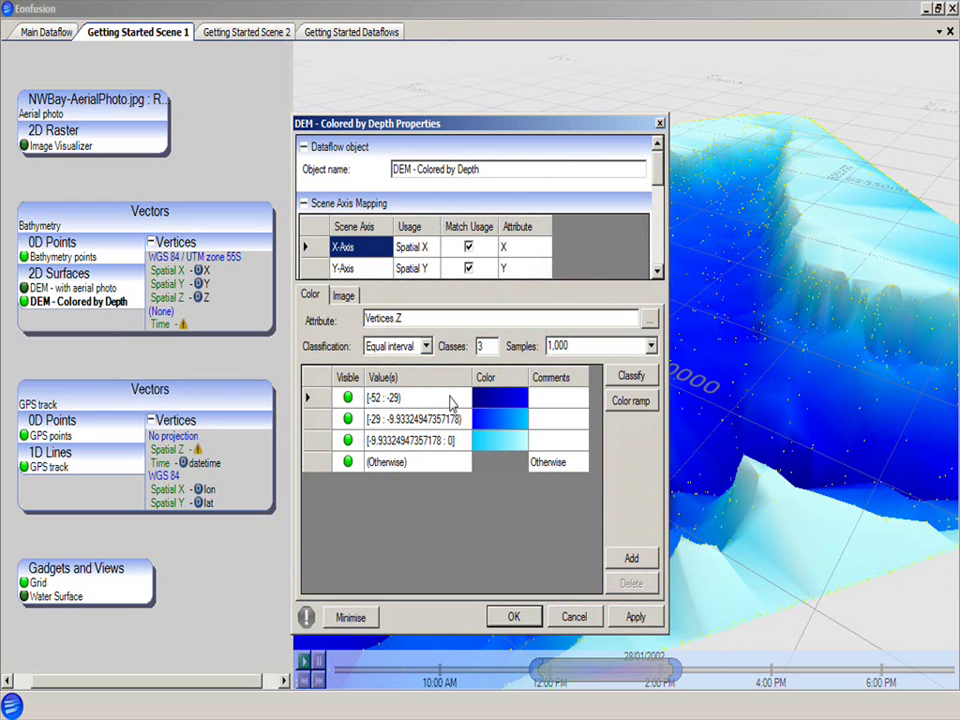
click(513, 617)
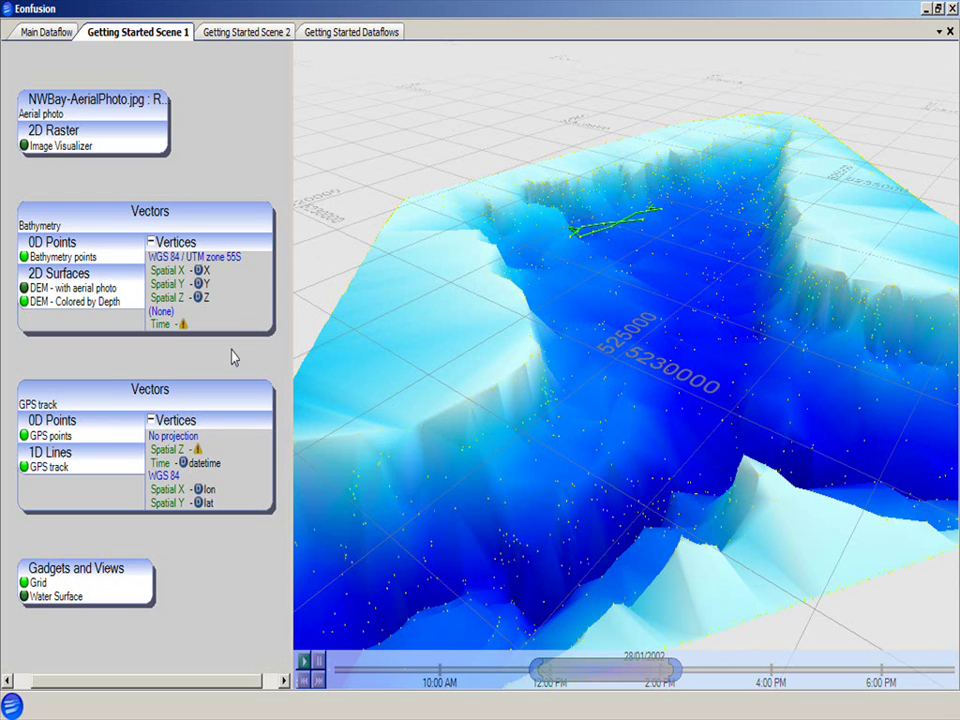
click(355, 33)
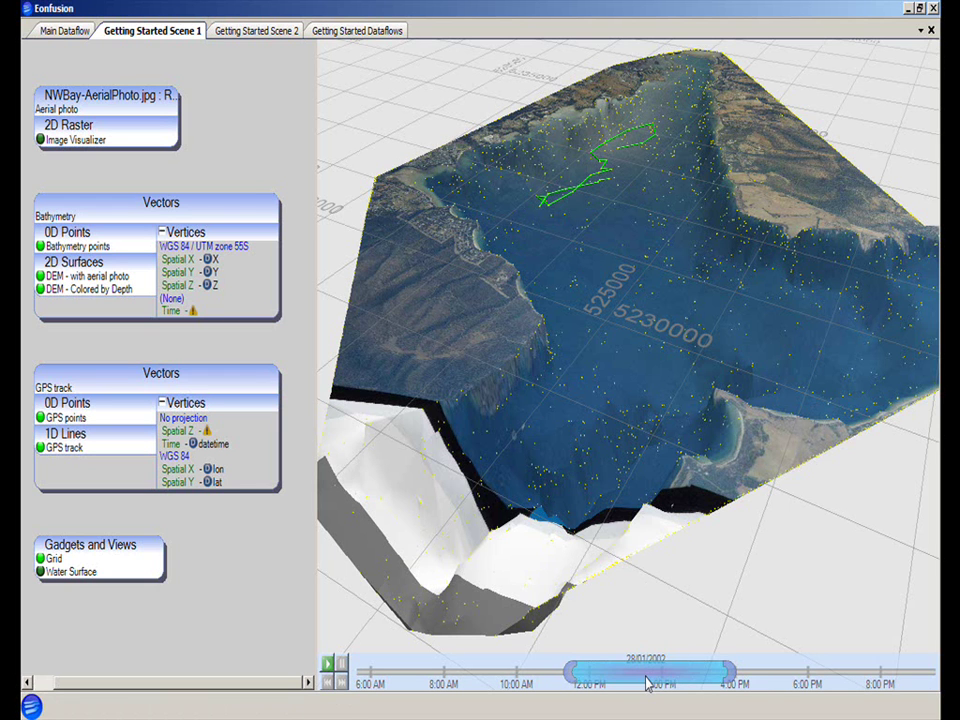
- Zoom the time slider in and out between hours and days
scroll(646, 683, down, 5)
scroll(646, 683, up, 6)
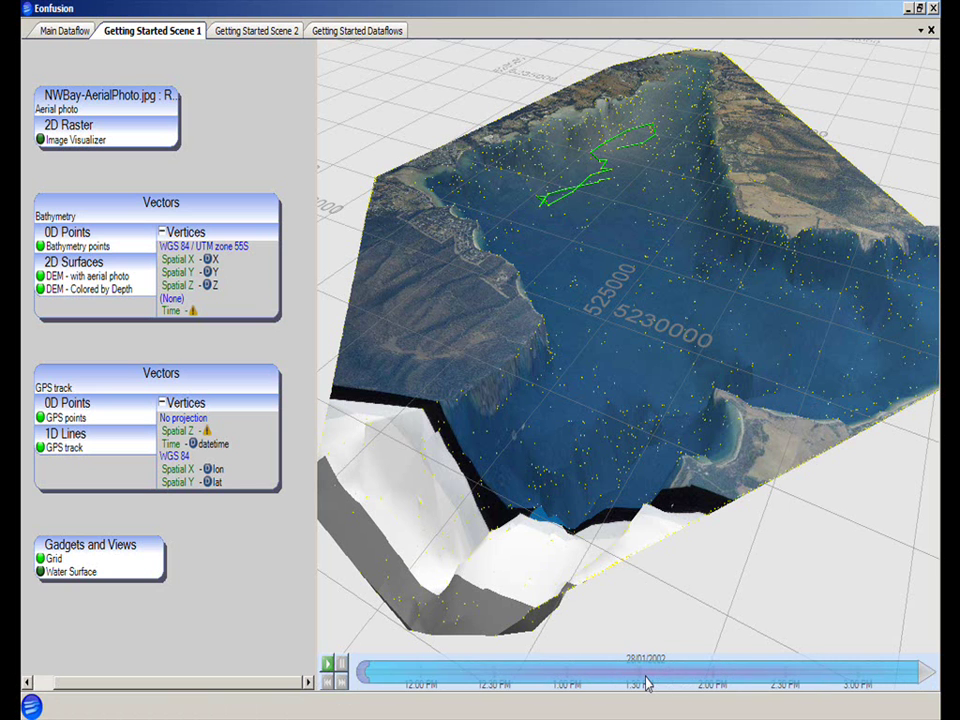
scroll(646, 683, down, 8)
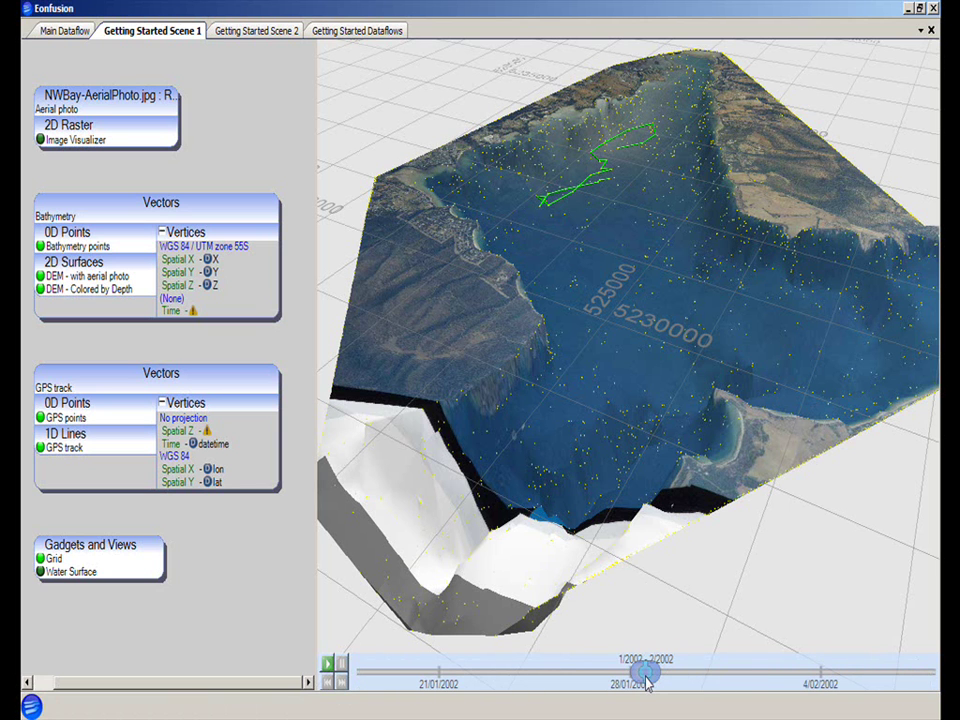
scroll(646, 683, up, 8)
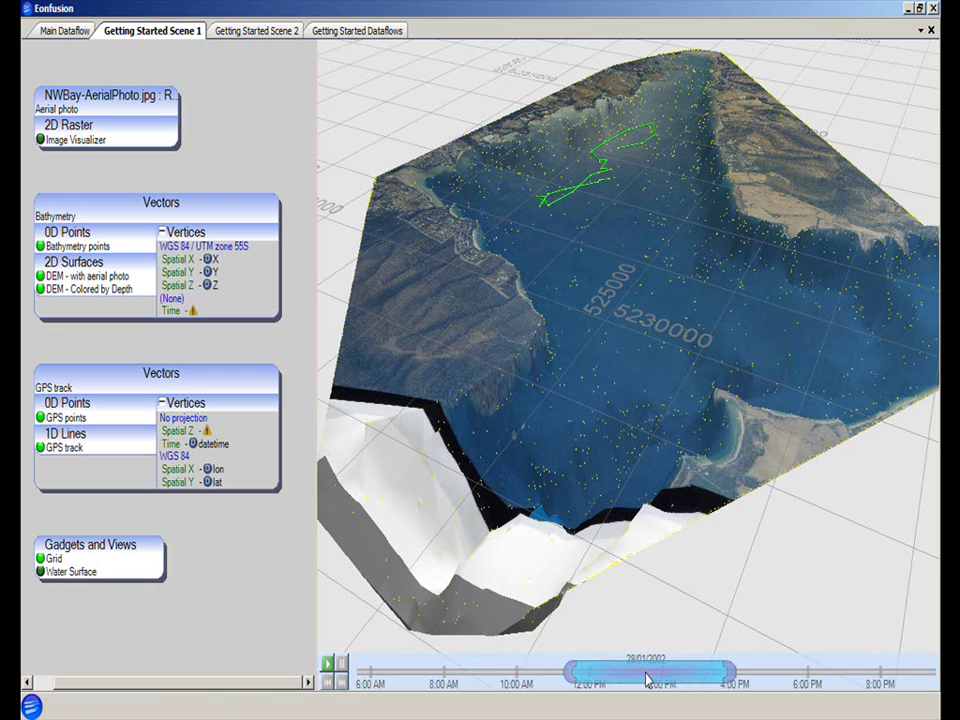
scroll(646, 681, up, 2)
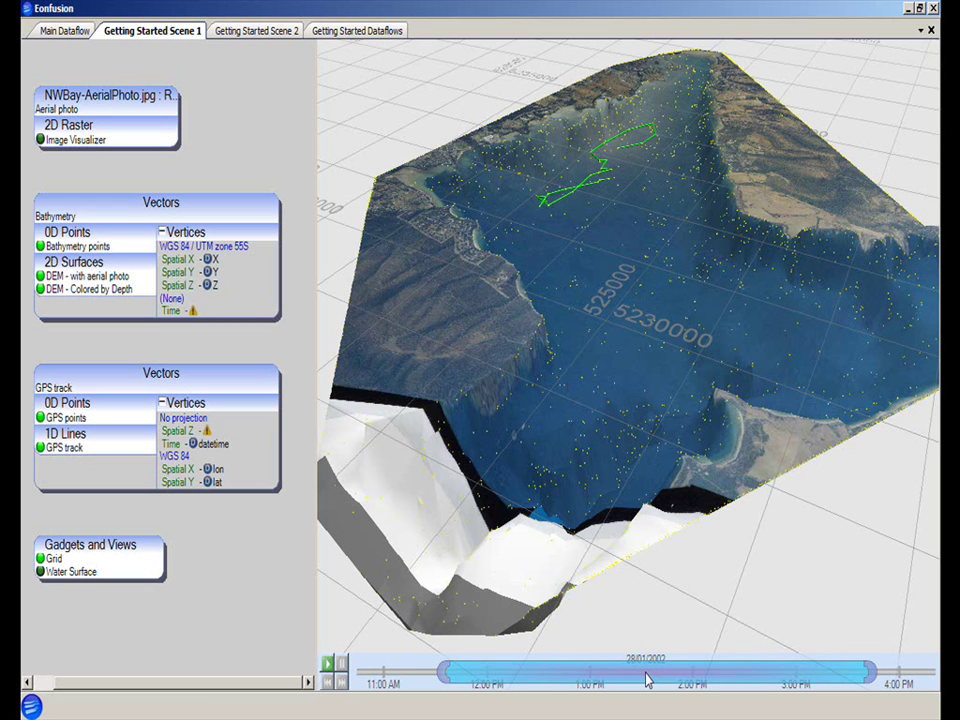
scroll(646, 683, down, 5)
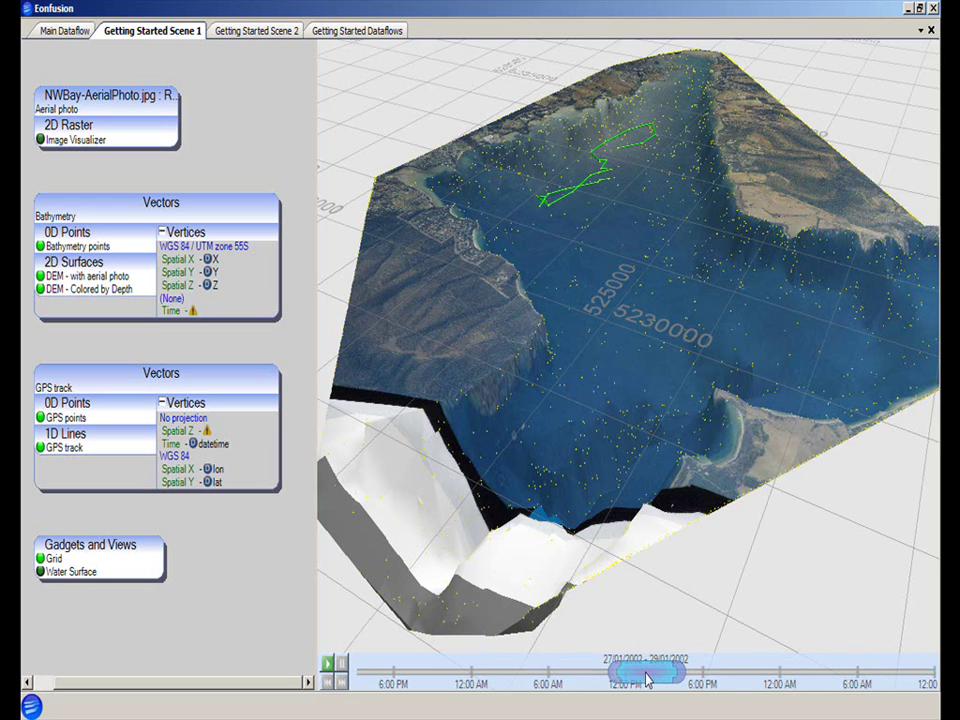
- Pan the timeline, then bring the time window back to about noon–4 PM on 28/01/2002
mouse_move(478, 682)
mouse_down()
mouse_move(679, 681)
mouse_move(460, 685)
mouse_up()
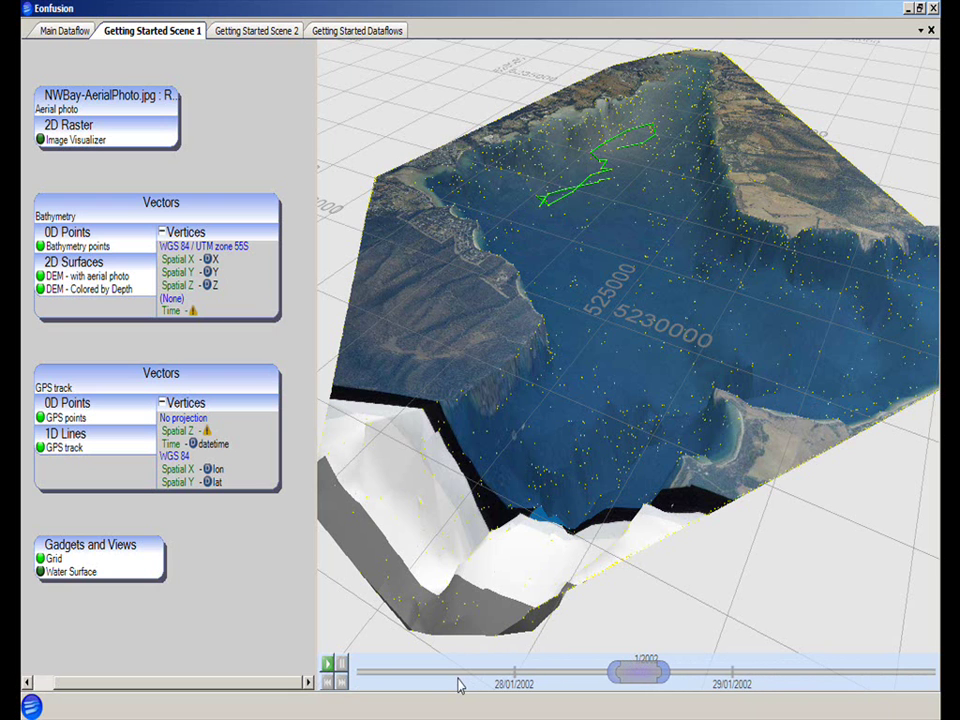
drag(390, 681, 800, 685)
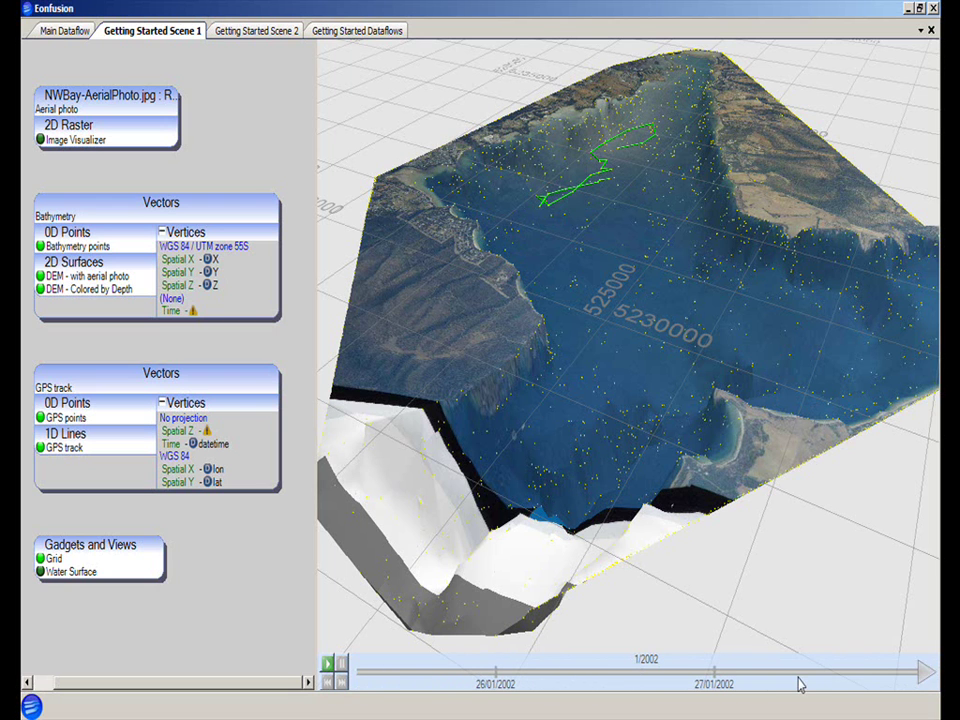
click(925, 677)
drag(866, 676, 606, 679)
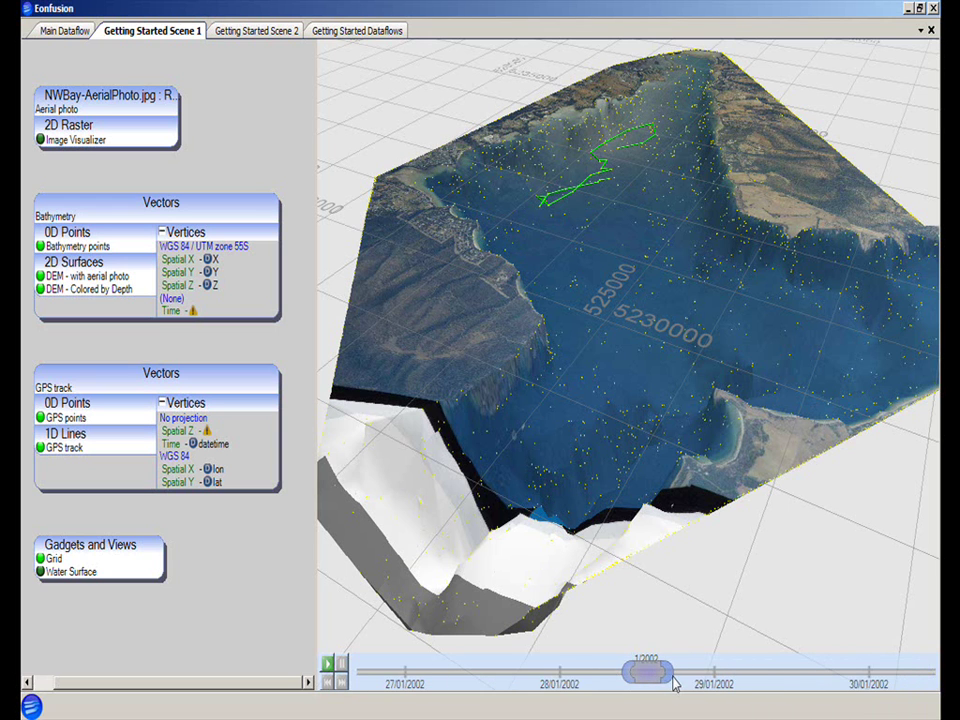
scroll(674, 684, up, 5)
scroll(786, 682, up, 2)
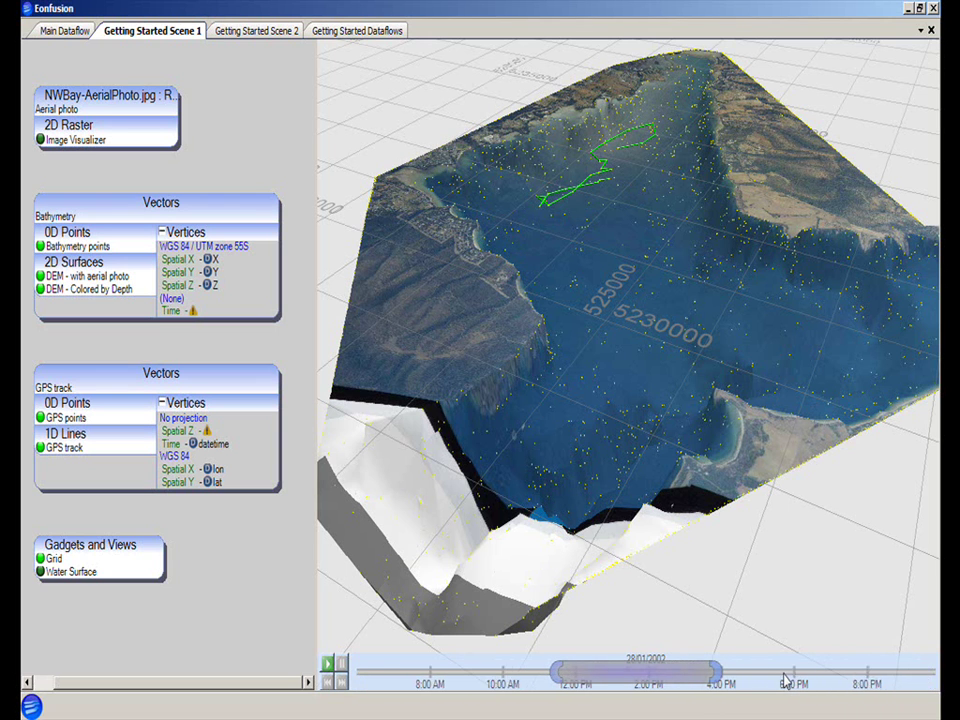